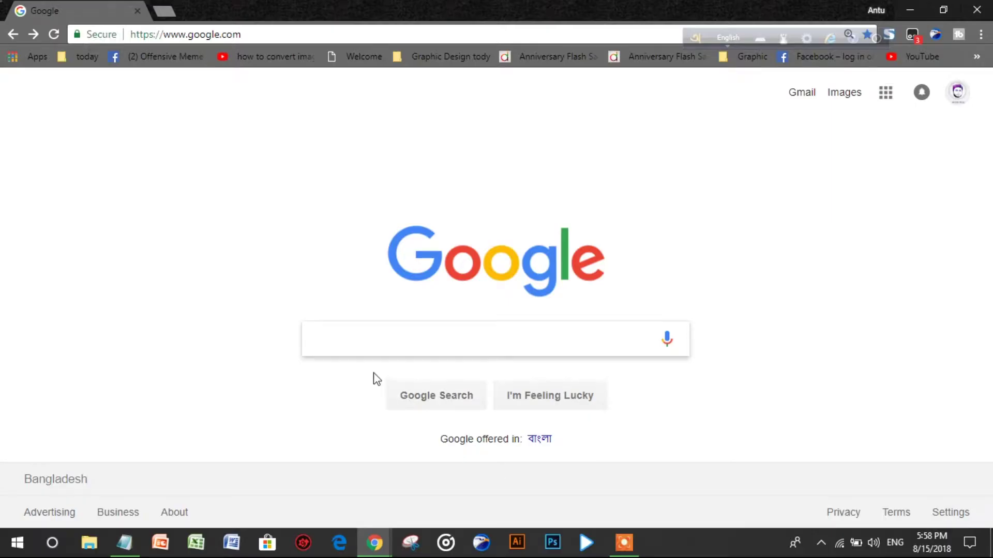
# Step: Search Google for 'designevo'
pyautogui.click(376, 341)
pyautogui.write('de')
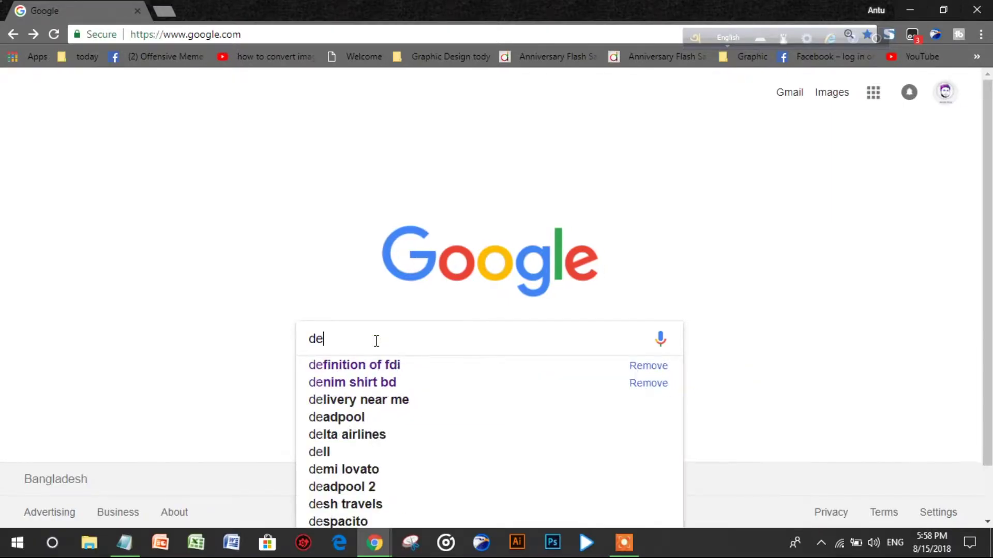
pyautogui.write('sign')
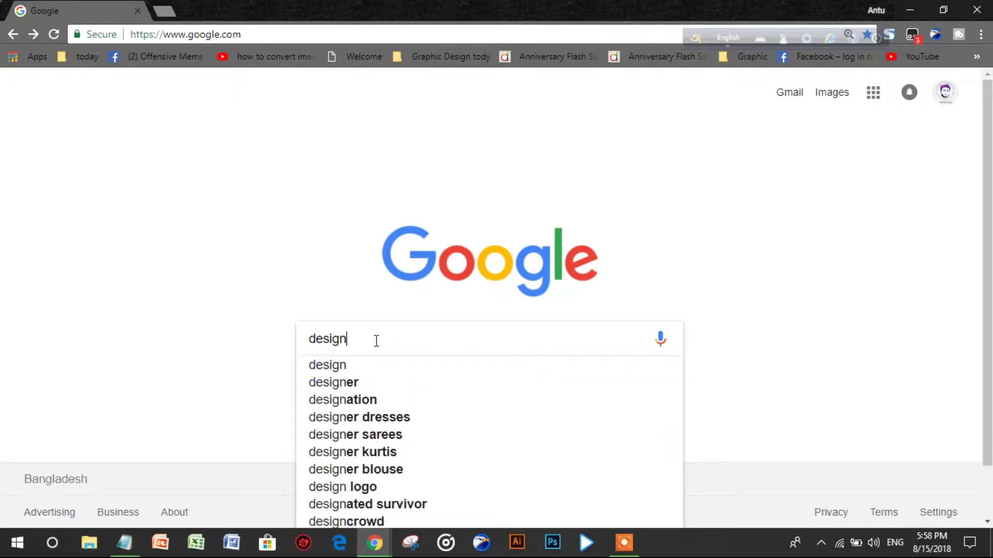
pyautogui.write('evo')
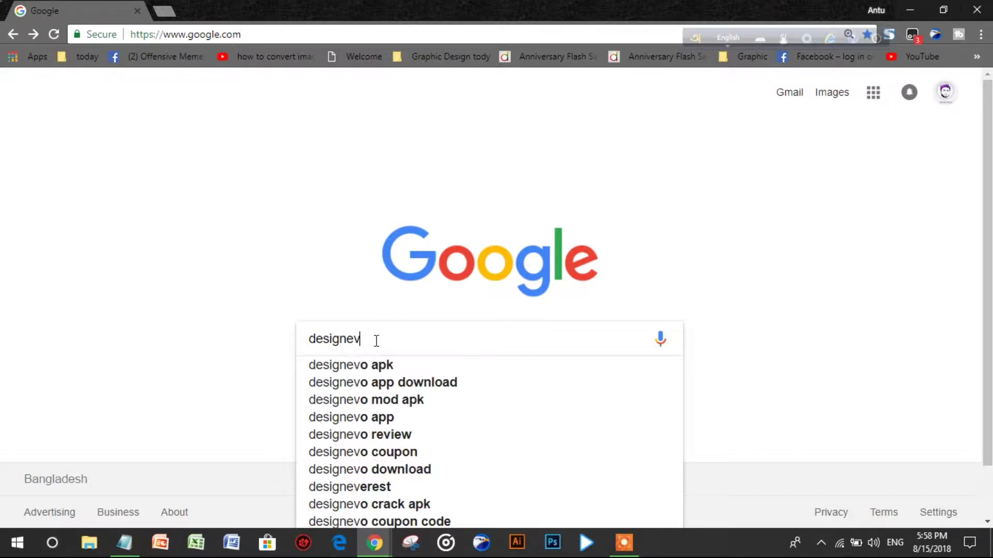
pyautogui.press('Return')
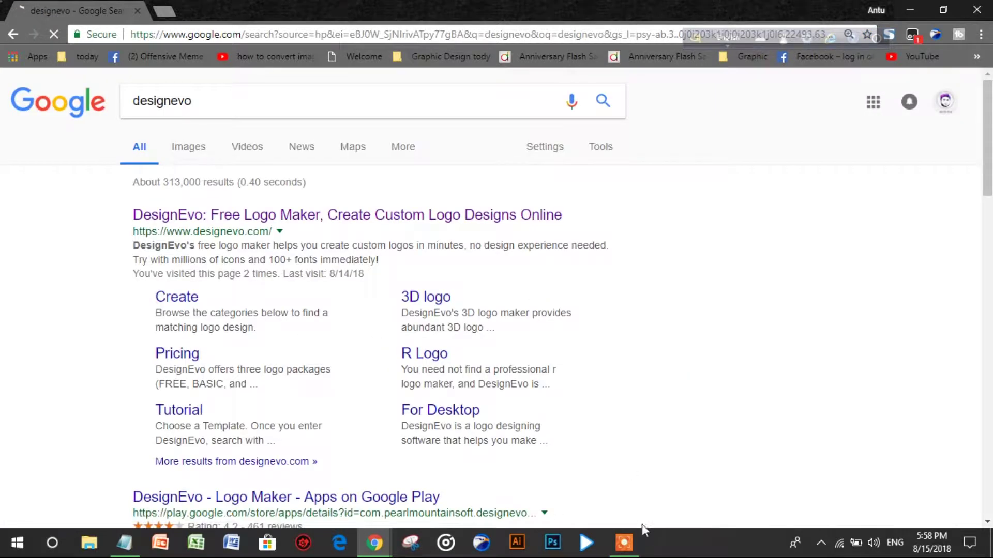
# Step: Open the DesignEvo website from the search results
pyautogui.click(626, 544)
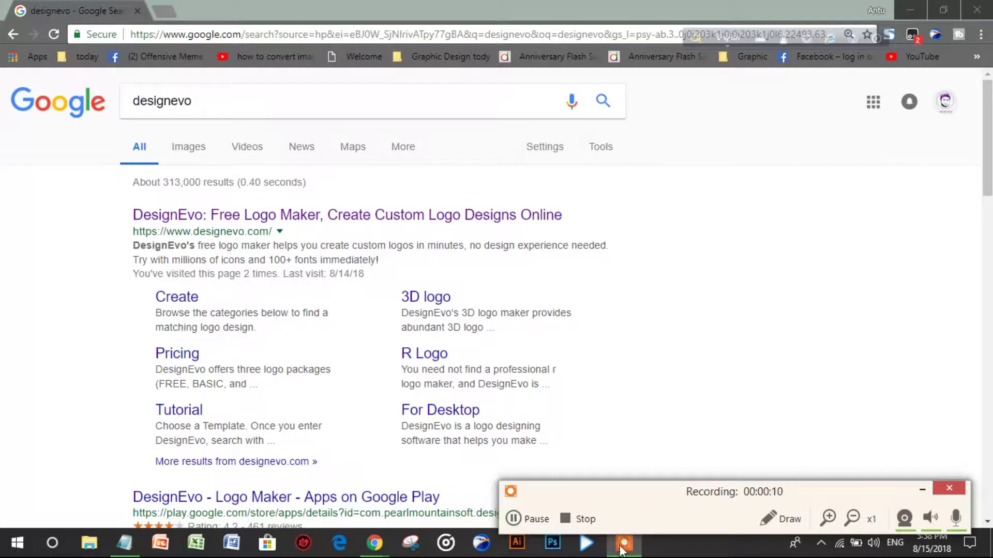
pyautogui.click(355, 98)
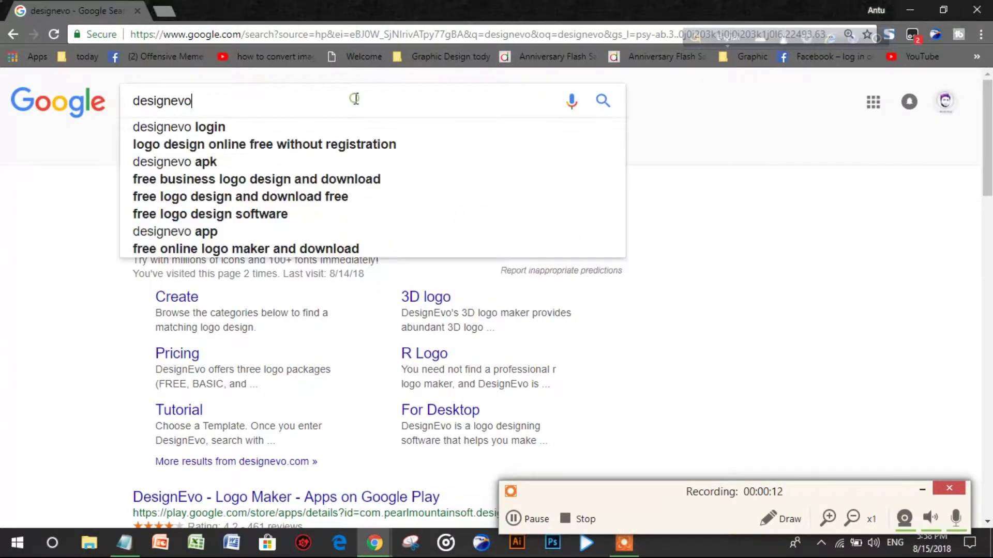
pyautogui.click(921, 490)
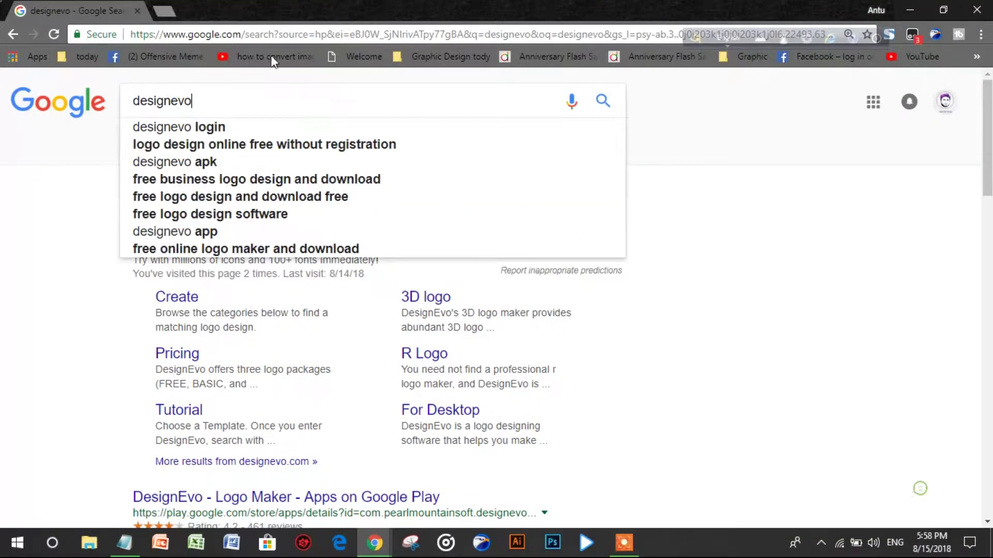
pyautogui.click(61, 188)
pyautogui.click(346, 218)
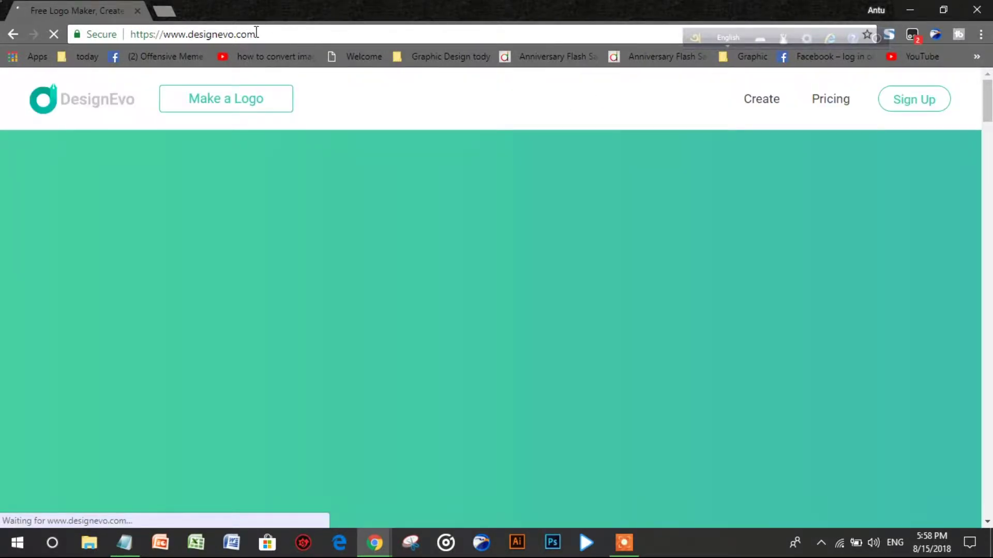
# Step: Look over the DesignEvo homepage address and headline
pyautogui.moveTo(257, 34); pyautogui.dragTo(135, 35)
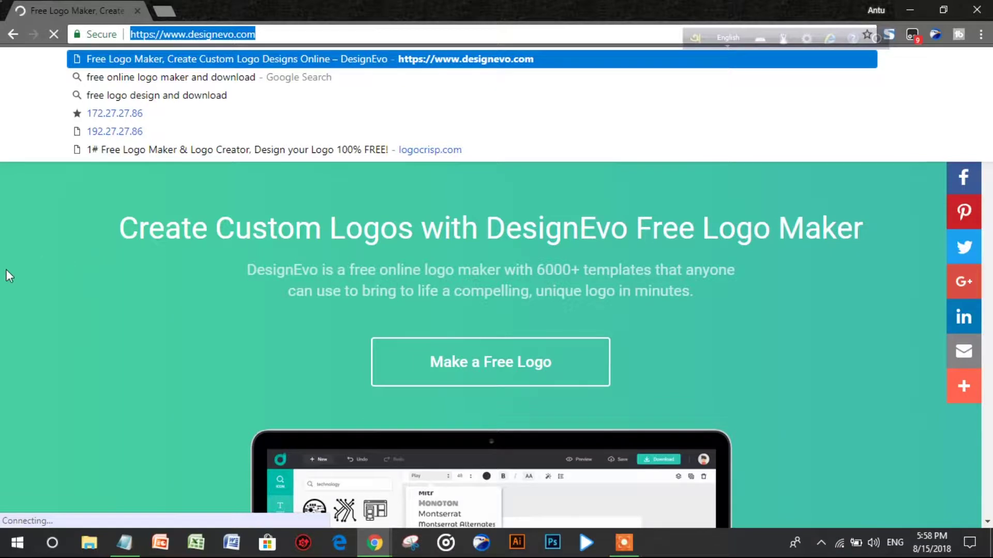
pyautogui.click(83, 287)
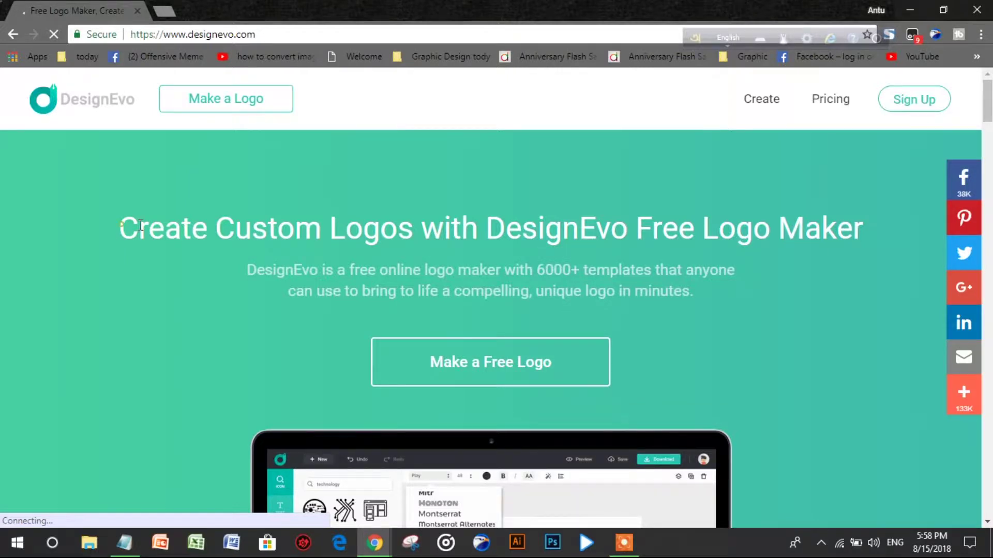
pyautogui.moveTo(140, 225); pyautogui.dragTo(874, 256)
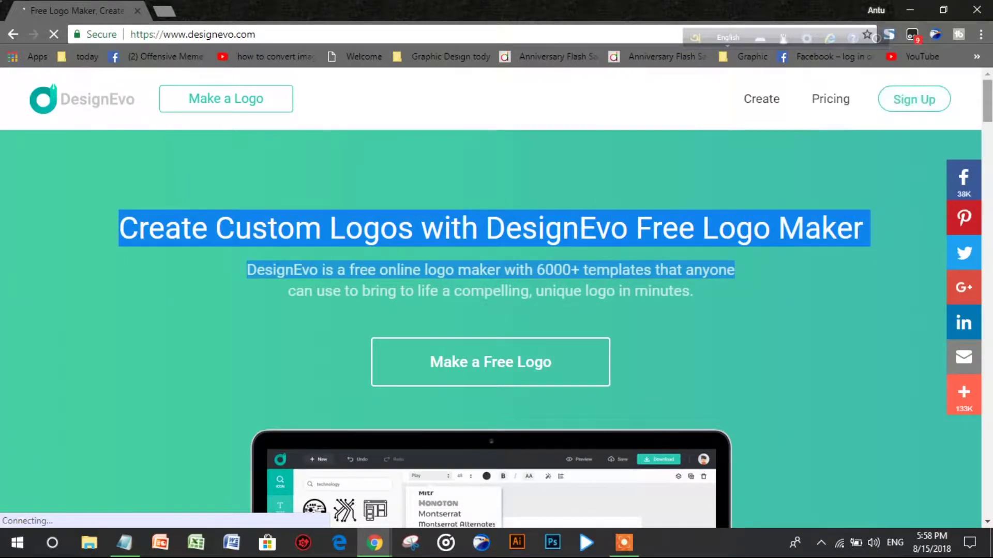
pyautogui.click(878, 288)
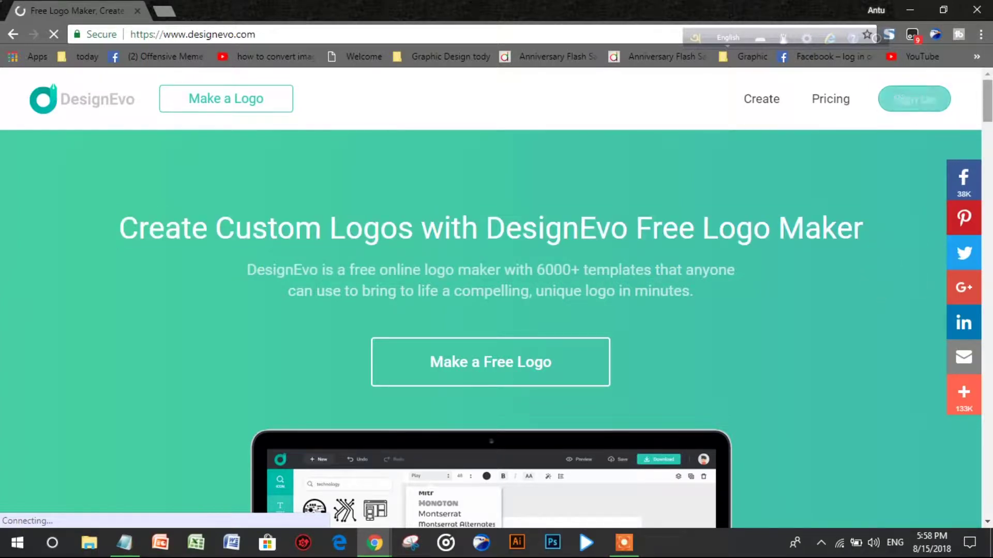
# Step: Scroll to the Discover logo designs section and dismiss the password manager notification
pyautogui.scroll(-3, 990, 132)
pyautogui.moveTo(990, 132); pyautogui.dragTo(991, 179)
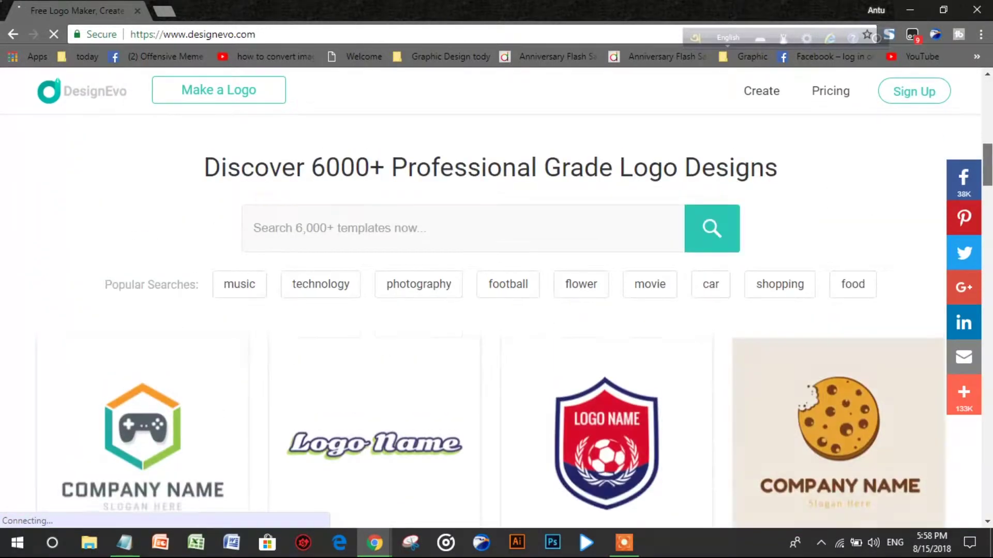
pyautogui.moveTo(209, 215); pyautogui.dragTo(764, 216)
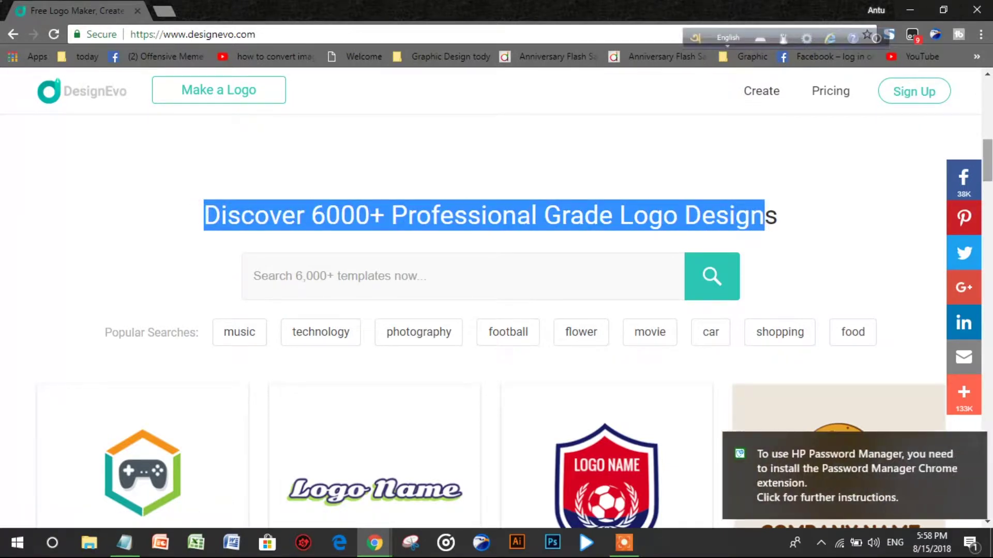
pyautogui.click(902, 192)
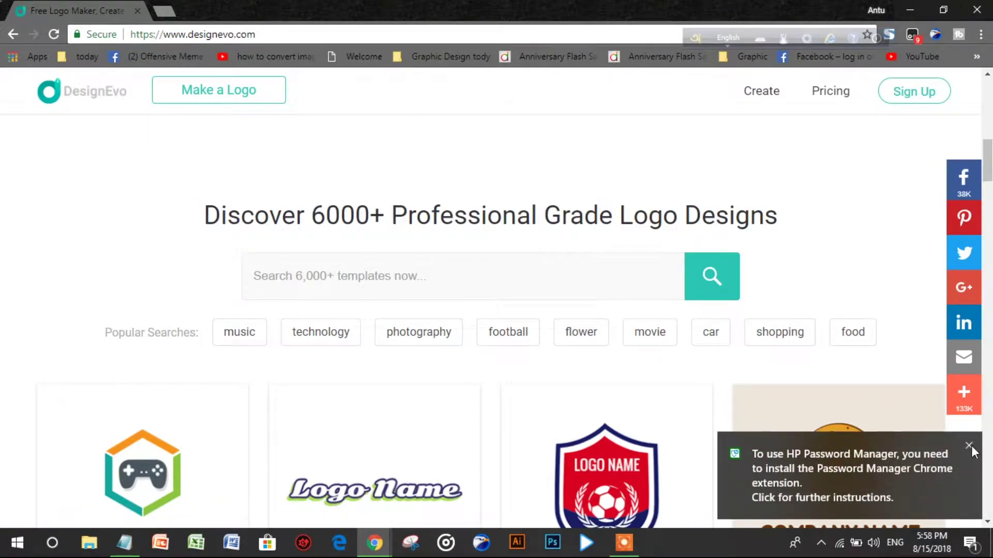
pyautogui.click(969, 446)
pyautogui.moveTo(989, 158)
pyautogui.mouseDown()
pyautogui.moveTo(989, 284)
pyautogui.moveTo(989, 101)
pyautogui.mouseUp()
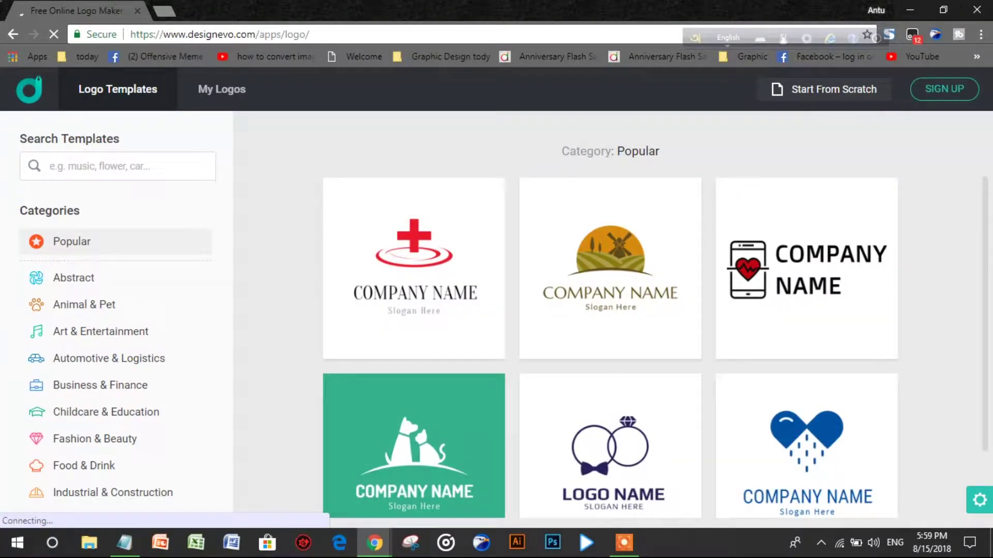
# Step: Browse the Abstract category of logo templates
pyautogui.moveTo(987, 237); pyautogui.dragTo(987, 255)
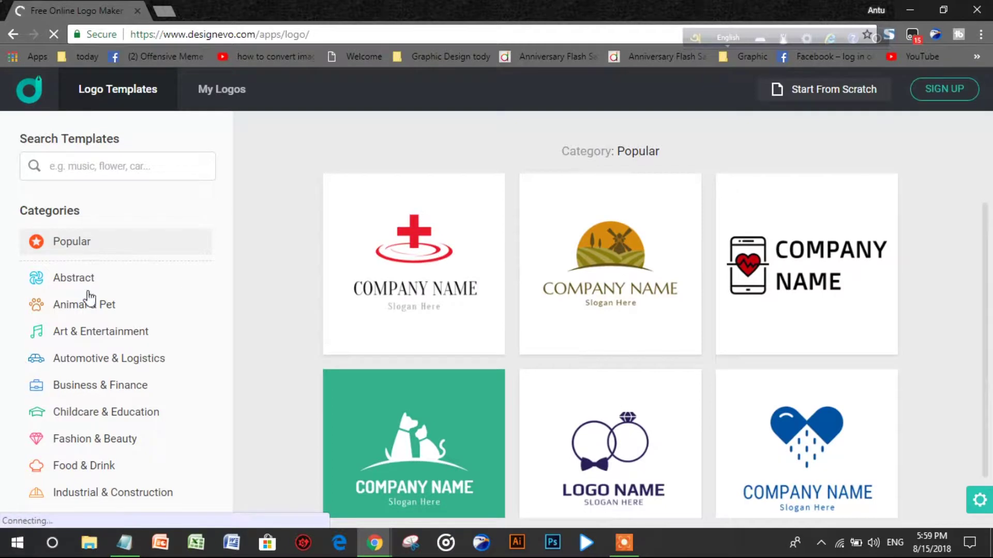
pyautogui.click(133, 248)
pyautogui.moveTo(414, 263)
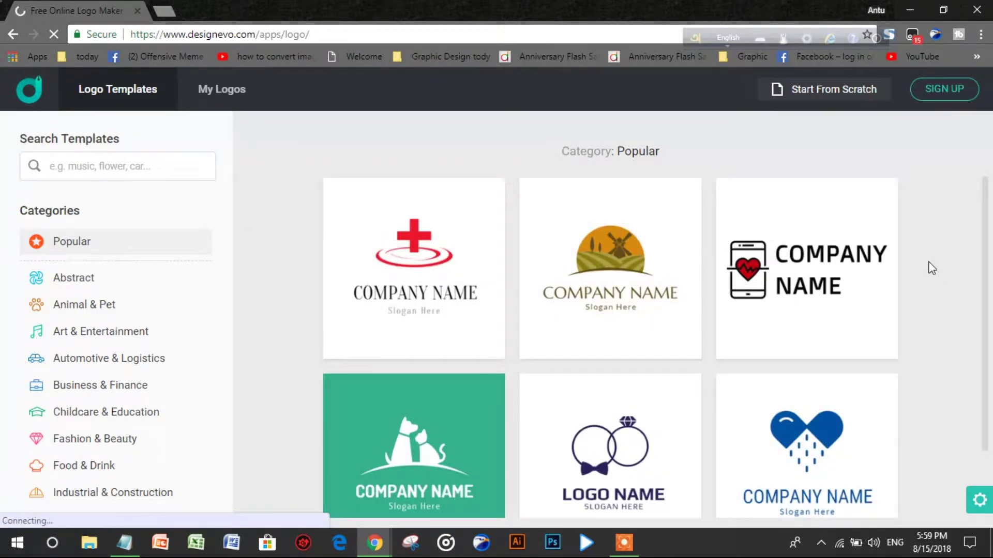
pyautogui.click(120, 279)
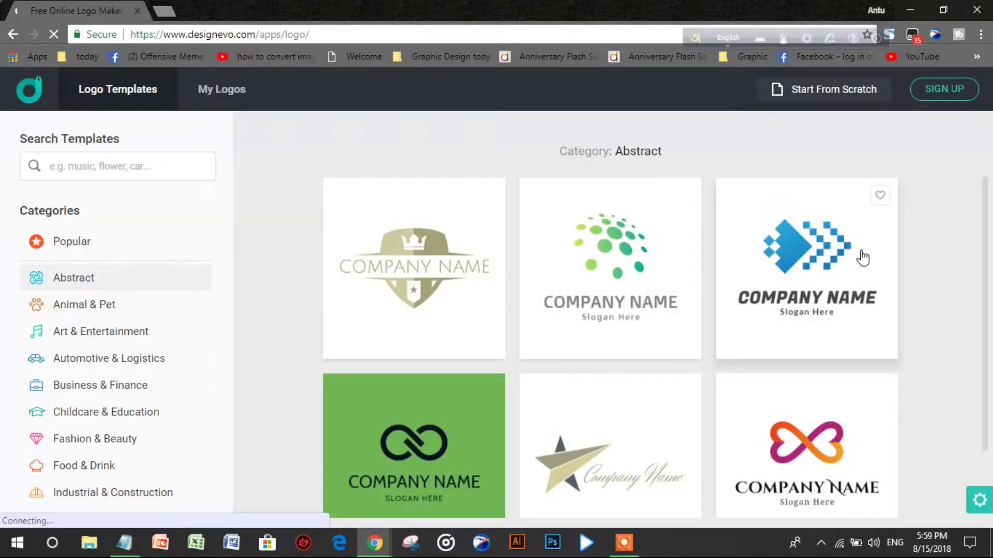
pyautogui.scroll(-2, 581, 211)
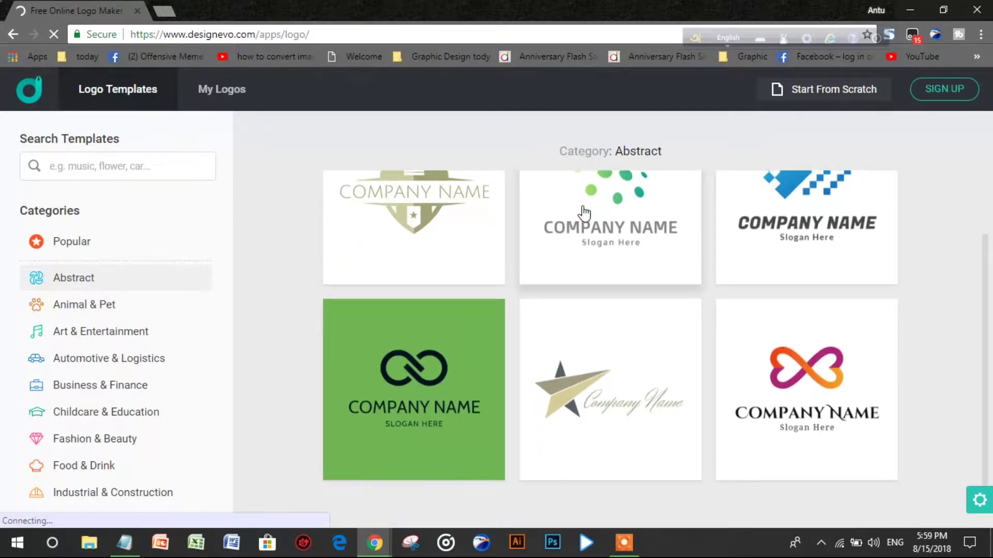
pyautogui.scroll(-3, 317, 301)
pyautogui.scroll(-3, 399, 289)
pyautogui.scroll(-1, 401, 289)
pyautogui.scroll(-2, 401, 291)
pyautogui.scroll(-3, 401, 291)
pyautogui.scroll(-3, 401, 291)
pyautogui.scroll(-3, 402, 291)
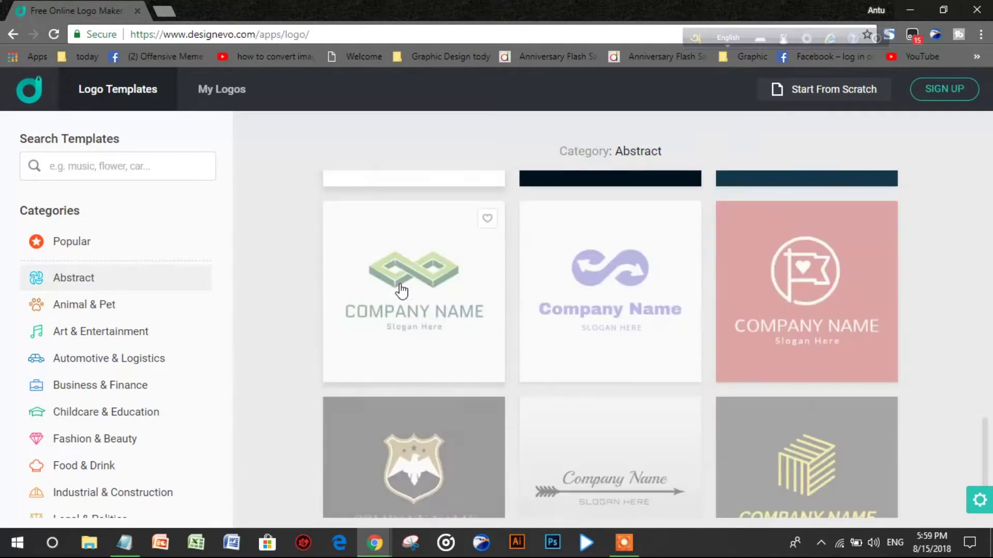
pyautogui.scroll(-3, 401, 291)
pyautogui.scroll(5, 399, 289)
pyautogui.scroll(5, 399, 280)
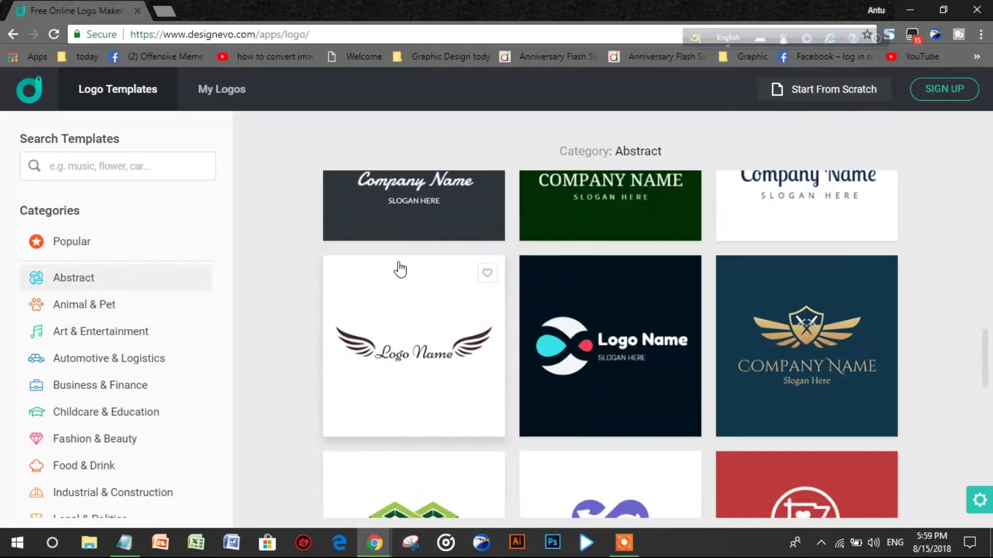
pyautogui.scroll(3, 398, 269)
pyautogui.scroll(3, 396, 263)
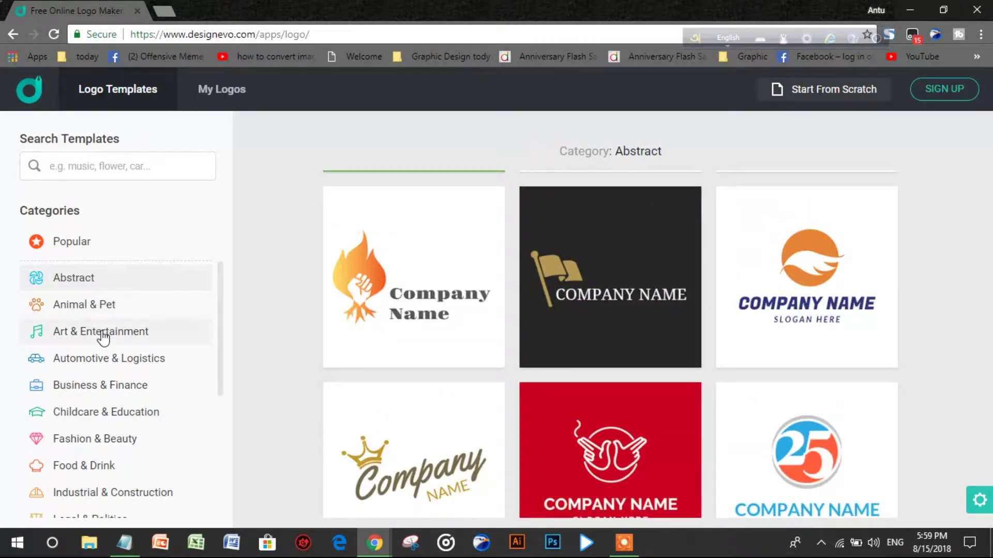
# Step: Browse the Art & Entertainment logo templates
pyautogui.click(102, 332)
pyautogui.scroll(-1, 576, 281)
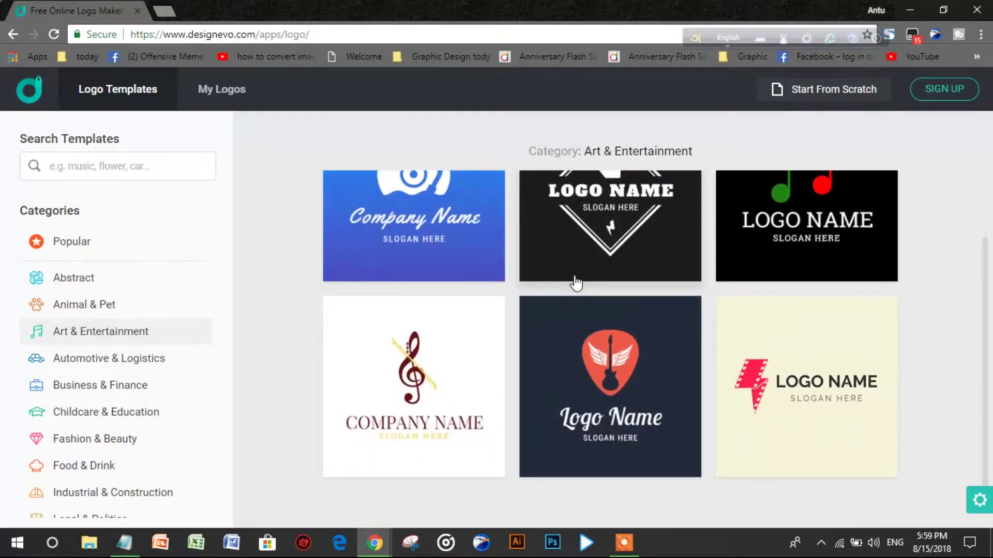
pyautogui.scroll(-2, 576, 281)
pyautogui.scroll(-3, 576, 281)
pyautogui.scroll(-3, 576, 281)
pyautogui.scroll(-3, 576, 281)
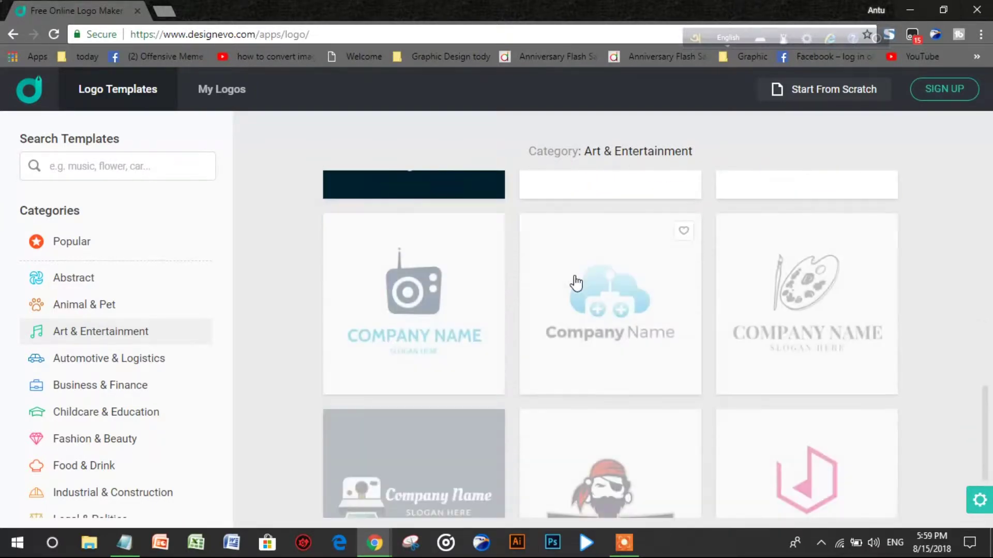
pyautogui.scroll(-2, 575, 282)
pyautogui.scroll(-4, 575, 283)
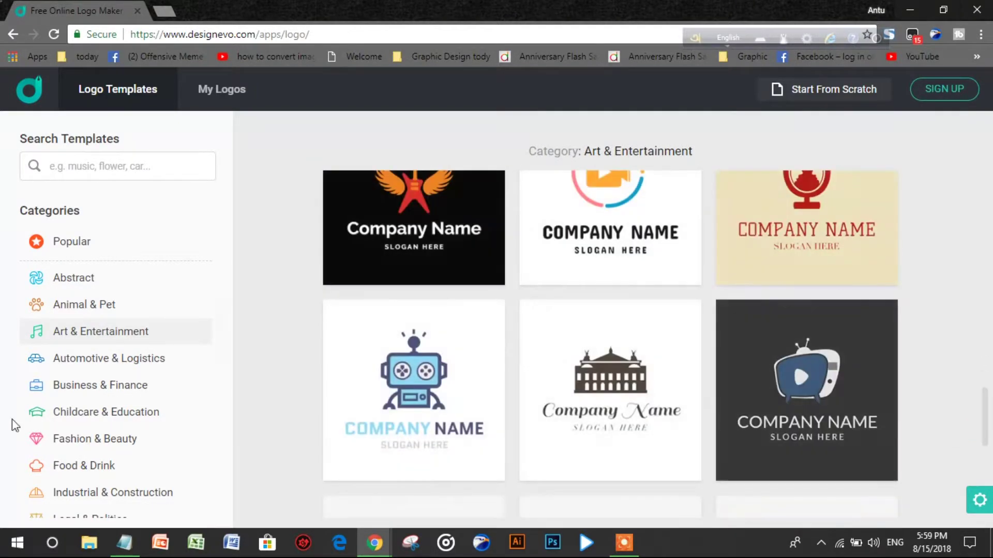
# Step: Browse the Business & Finance logo templates
pyautogui.click(79, 389)
pyautogui.scroll(-2, 427, 280)
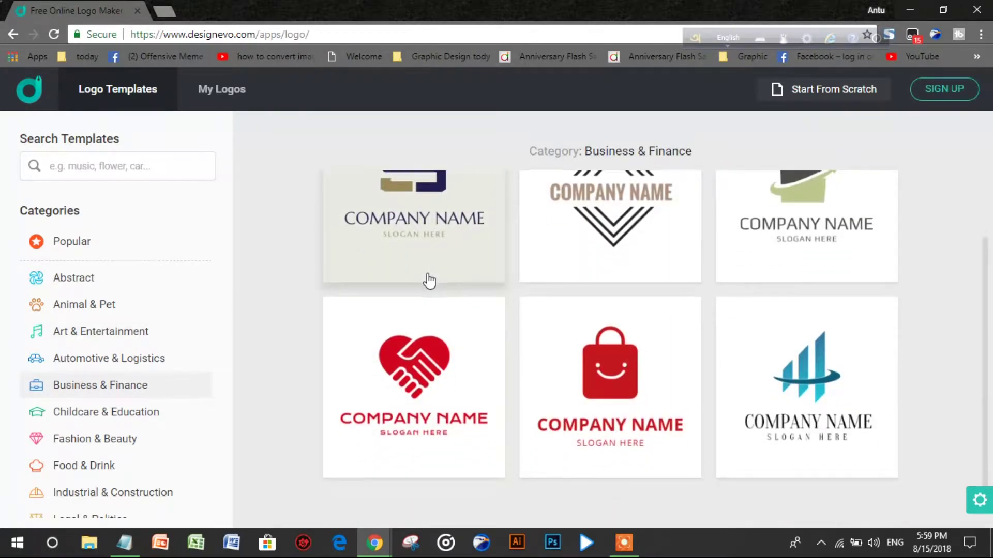
pyautogui.scroll(-2, 428, 279)
pyautogui.scroll(-3, 428, 281)
pyautogui.scroll(-3, 428, 281)
pyautogui.scroll(-3, 427, 281)
pyautogui.scroll(-4, 428, 280)
pyautogui.scroll(-3, 429, 281)
pyautogui.scroll(-3, 428, 281)
pyautogui.scroll(-3, 427, 282)
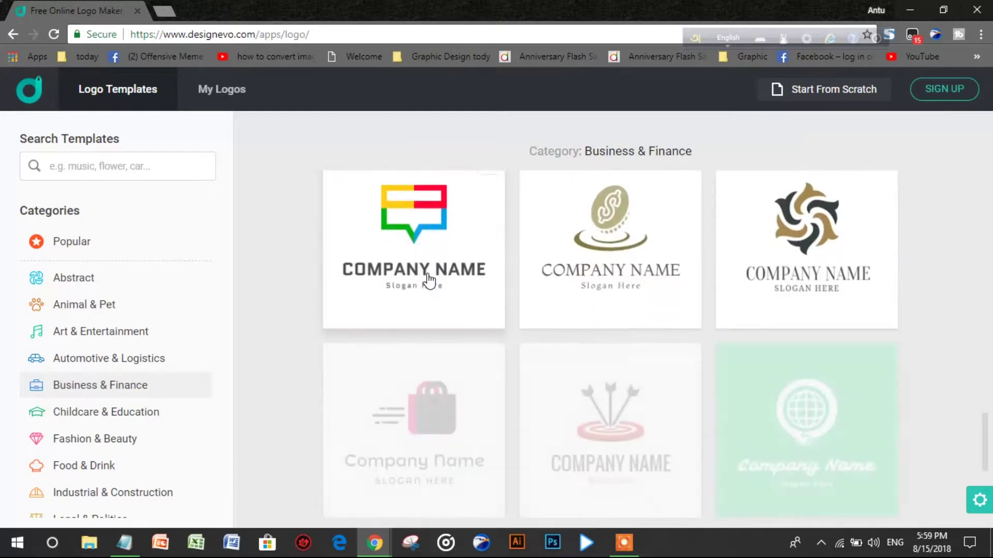
# Step: Switch to the Food & Drink templates and begin a template search
pyautogui.click(102, 468)
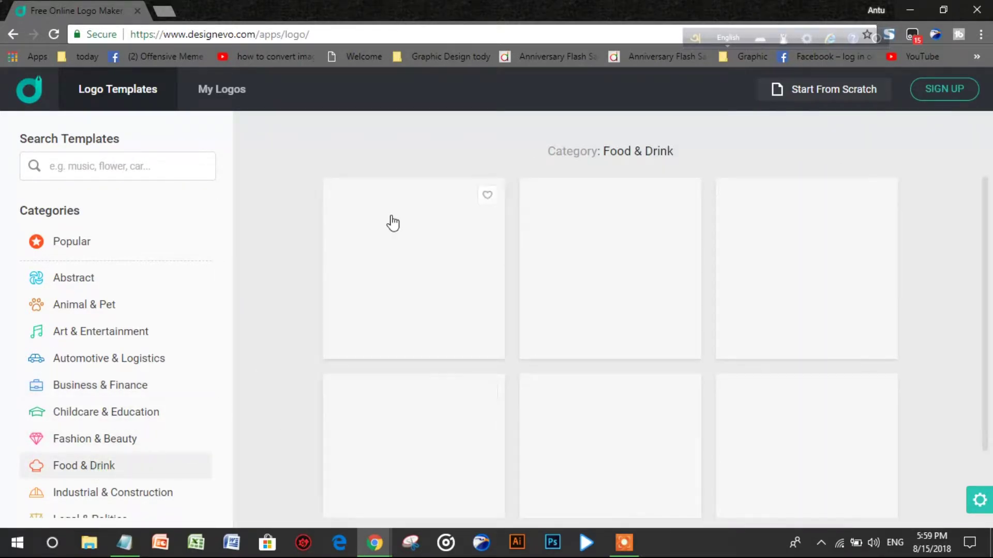
pyautogui.scroll(-5, 460, 283)
pyautogui.scroll(3, 458, 281)
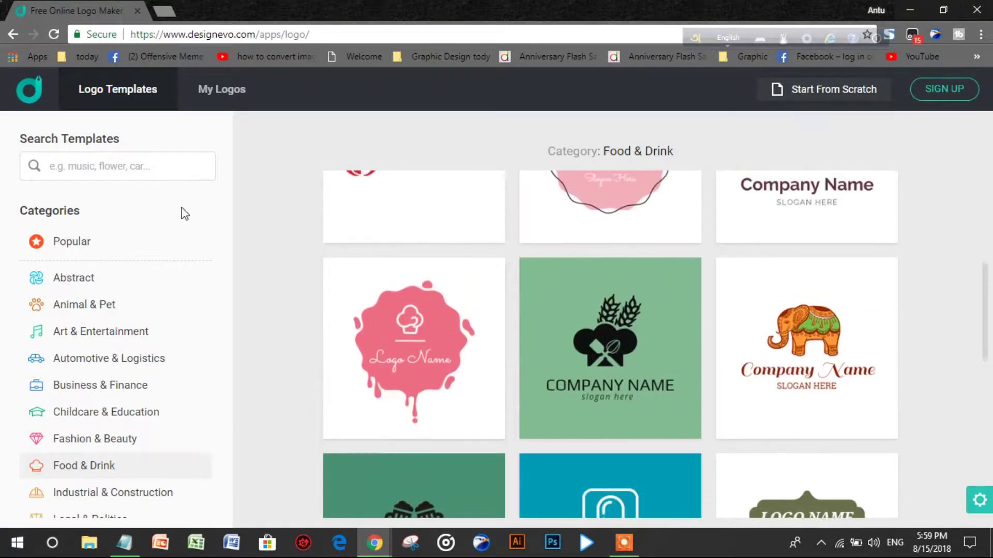
pyautogui.click(144, 165)
pyautogui.write('s')
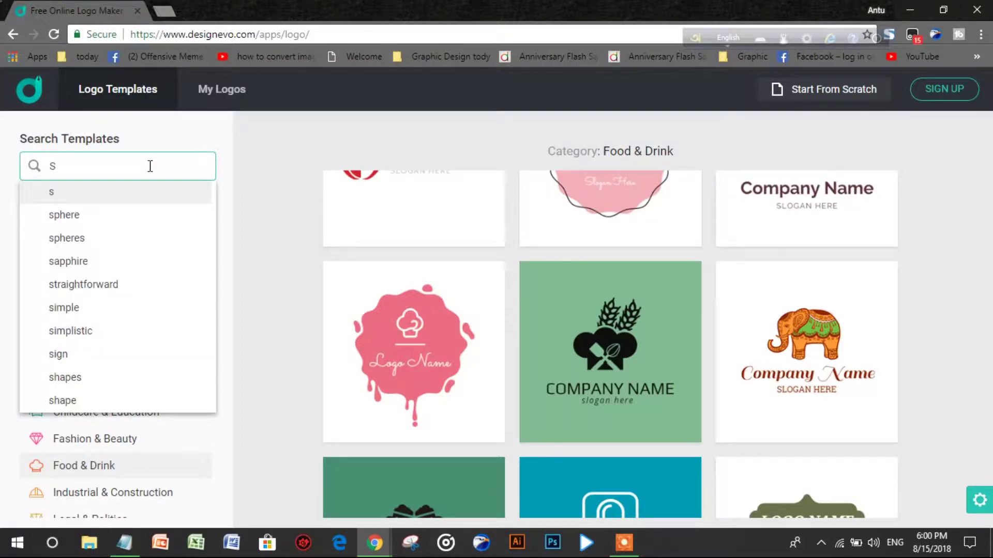
# Step: Search the templates for 'studio' and look through the film and music results
pyautogui.write('tudio')
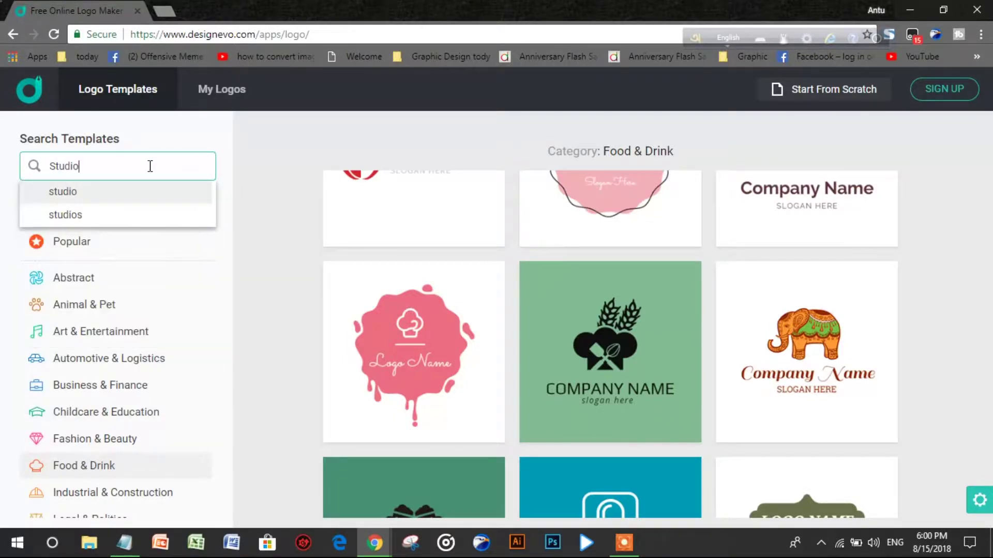
pyautogui.press('Return')
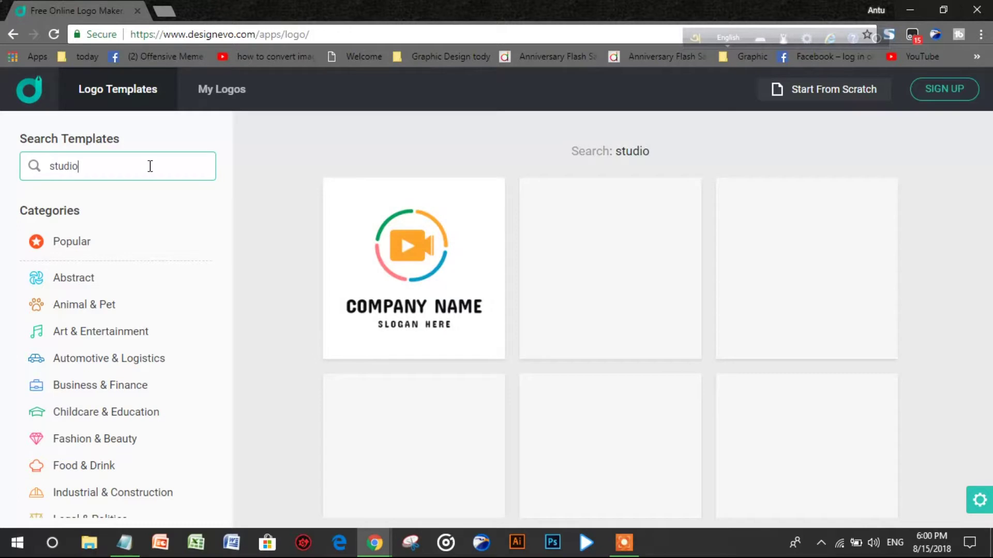
pyautogui.moveTo(414, 269)
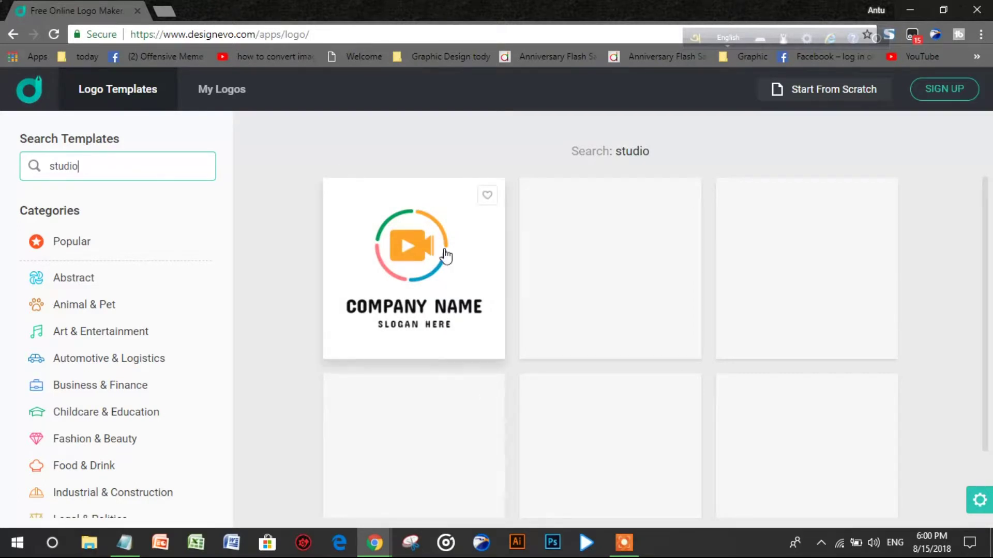
pyautogui.scroll(-2, 446, 256)
pyautogui.scroll(2, 446, 256)
pyautogui.scroll(-2, 447, 255)
pyautogui.scroll(-2, 448, 254)
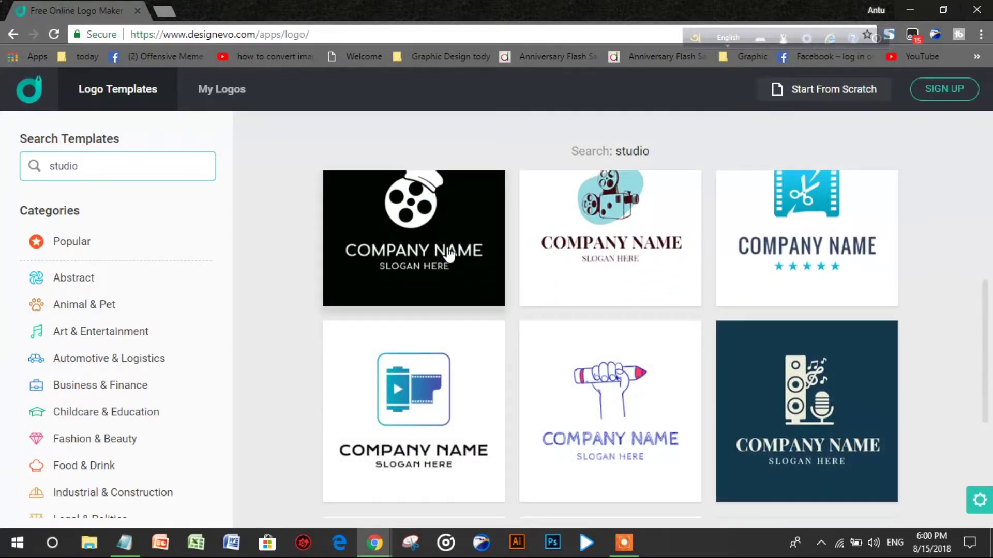
pyautogui.scroll(-4, 448, 253)
pyautogui.scroll(-4, 448, 254)
pyautogui.scroll(-3, 448, 254)
pyautogui.scroll(1, 448, 254)
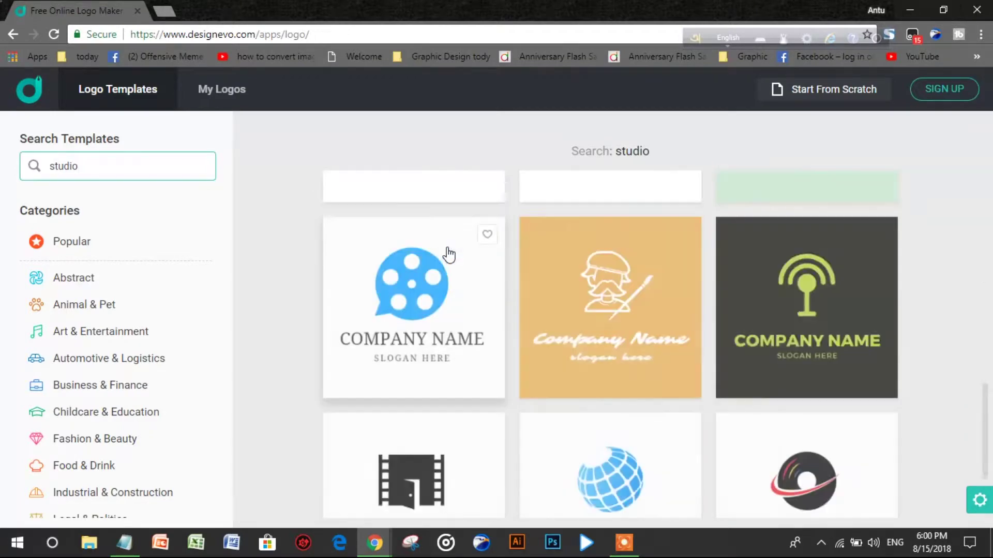
pyautogui.scroll(-3, 448, 255)
pyautogui.scroll(-3, 449, 249)
pyautogui.scroll(-3, 448, 248)
pyautogui.scroll(1, 441, 242)
pyautogui.scroll(-3, 440, 242)
pyautogui.scroll(-4, 440, 243)
pyautogui.scroll(-3, 437, 244)
pyautogui.scroll(-3, 435, 244)
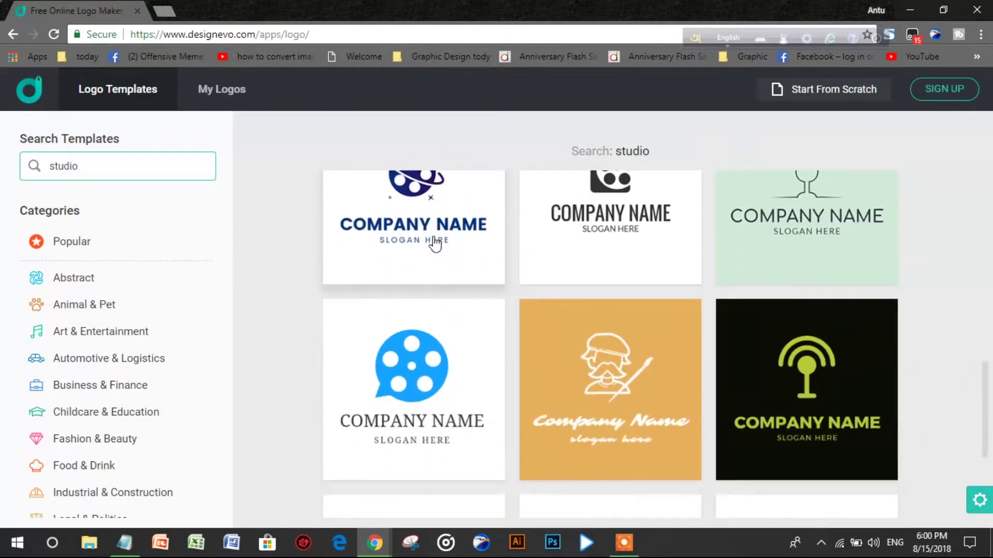
pyautogui.scroll(-3, 435, 245)
pyautogui.scroll(-1, 435, 245)
pyautogui.scroll(-3, 435, 244)
pyautogui.scroll(-2, 434, 243)
pyautogui.scroll(-3, 435, 244)
pyautogui.scroll(-2, 435, 244)
pyautogui.scroll(-2, 435, 244)
# Step: Choose the orange video-camera template in the colourful ring
pyautogui.scroll(2, 435, 244)
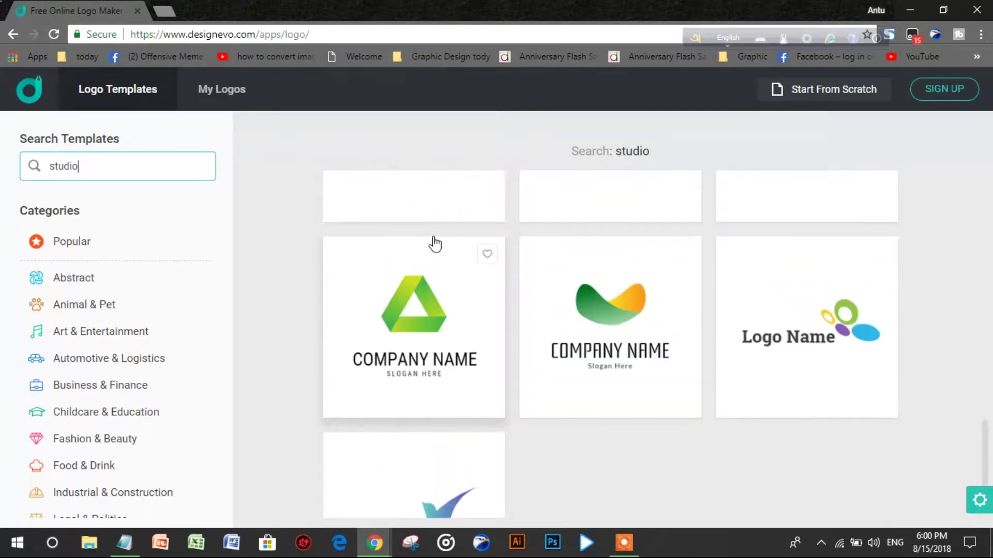
pyautogui.scroll(2, 435, 244)
pyautogui.scroll(3, 435, 244)
pyautogui.scroll(2, 436, 245)
pyautogui.scroll(3, 437, 245)
pyautogui.scroll(3, 437, 245)
pyautogui.click(430, 280)
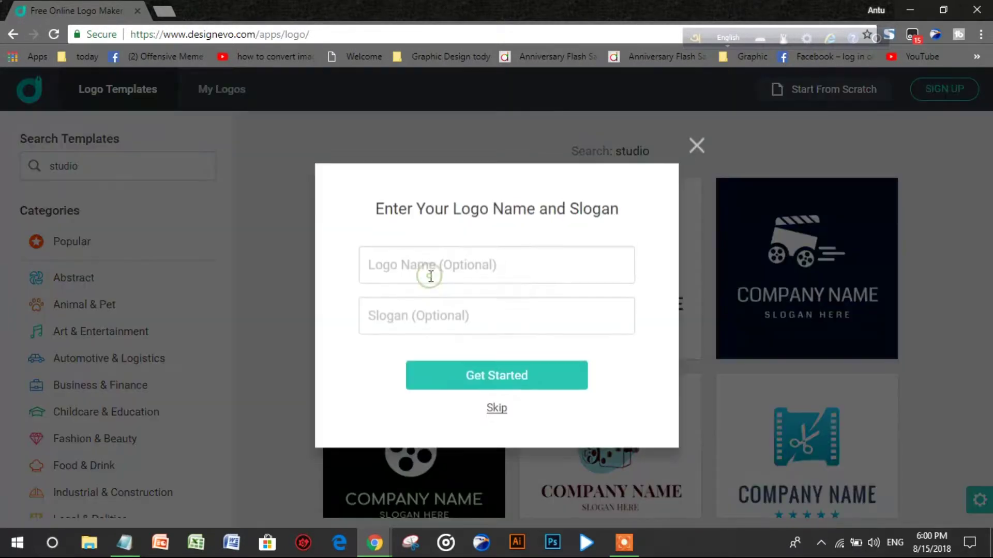
# Step: Enter logo name 'AR' and slogan 'Studio', then open the template in the editor
pyautogui.click(425, 255)
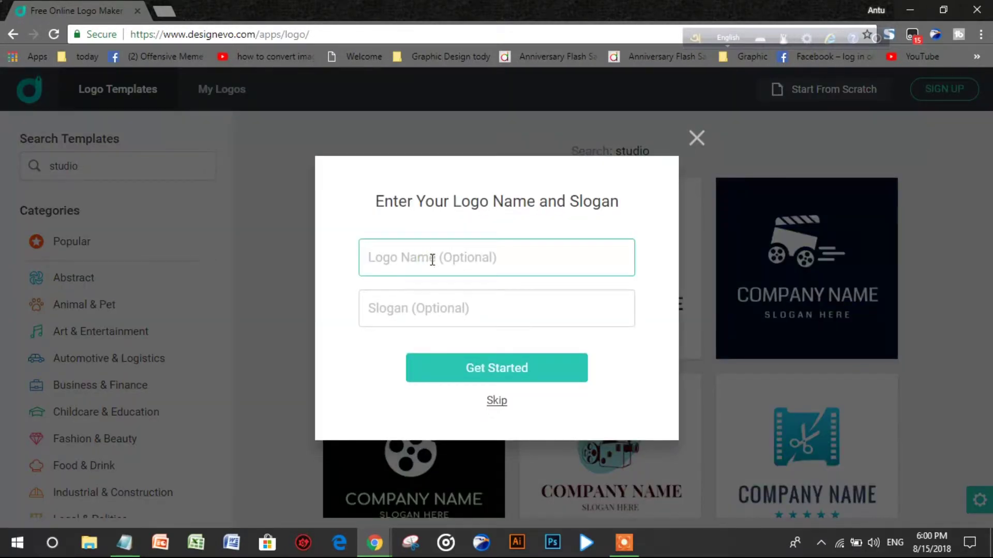
pyautogui.write('AR')
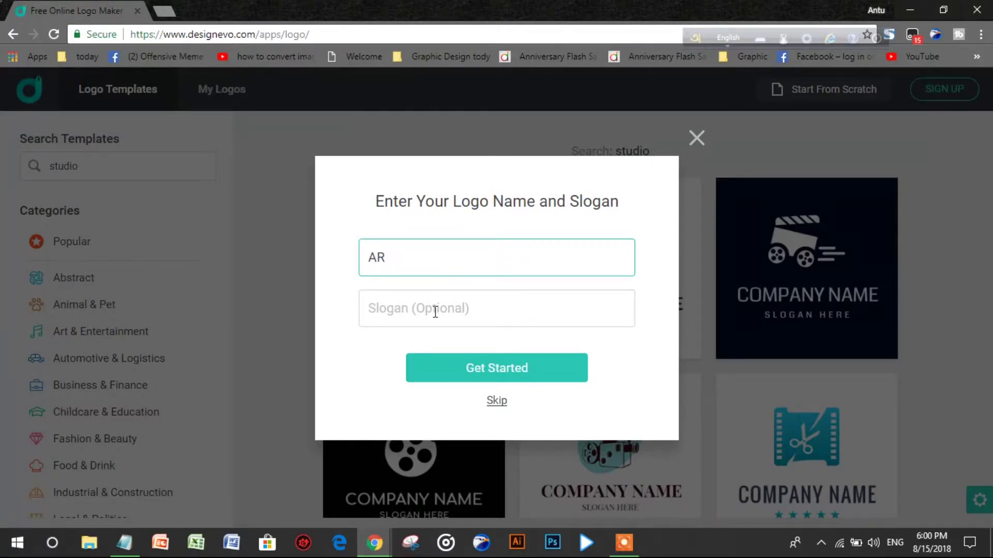
pyautogui.click(435, 313)
pyautogui.write('Studio')
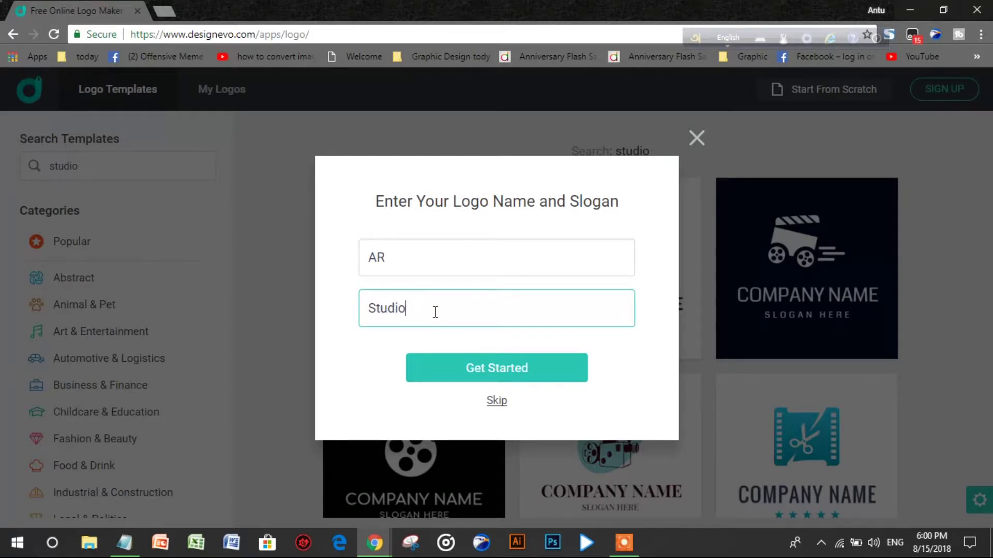
pyautogui.click(513, 366)
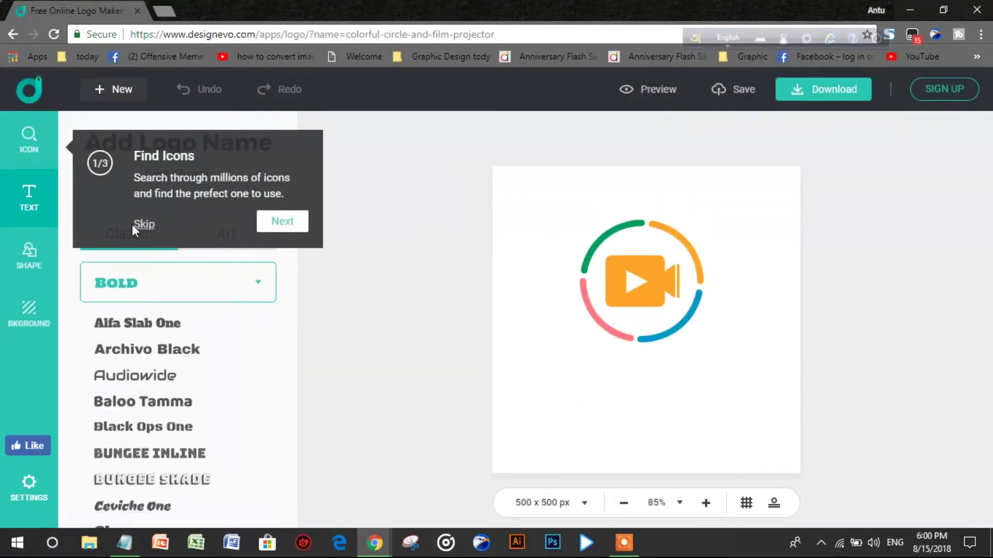
# Step: Dismiss the editor tip, enlarge the AR text slightly and nudge STUDIO right
pyautogui.click(139, 225)
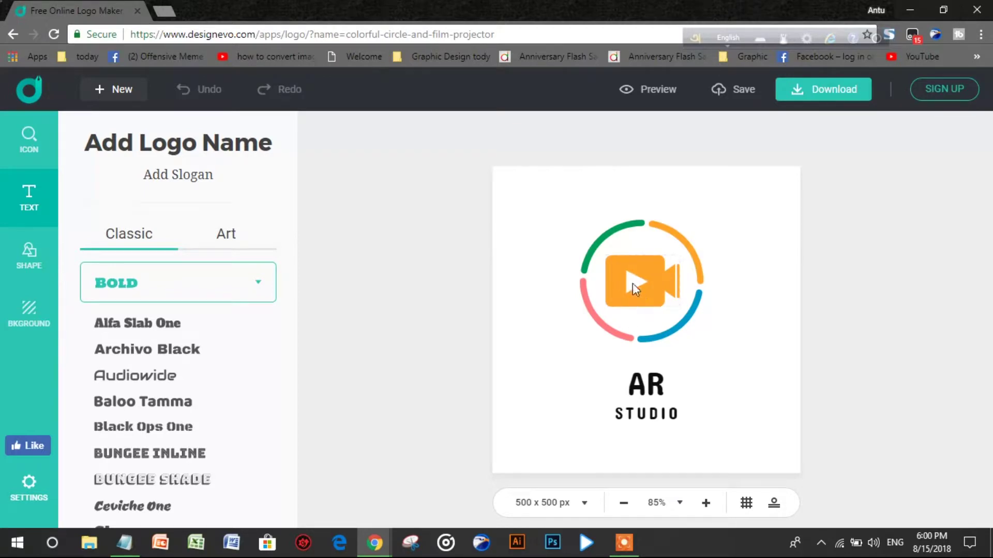
pyautogui.click(645, 386)
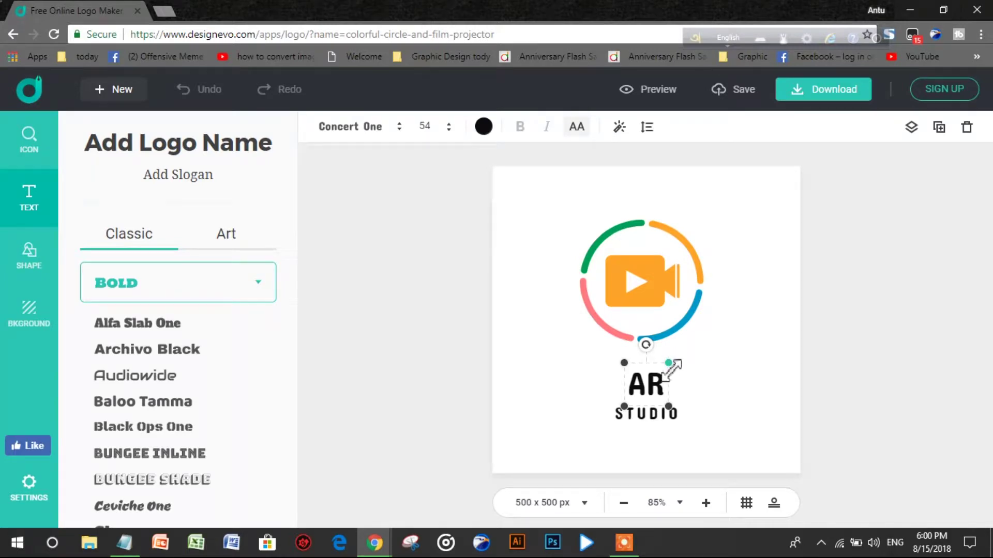
pyautogui.moveTo(674, 371); pyautogui.dragTo(677, 358)
pyautogui.moveTo(641, 418); pyautogui.dragTo(646, 417)
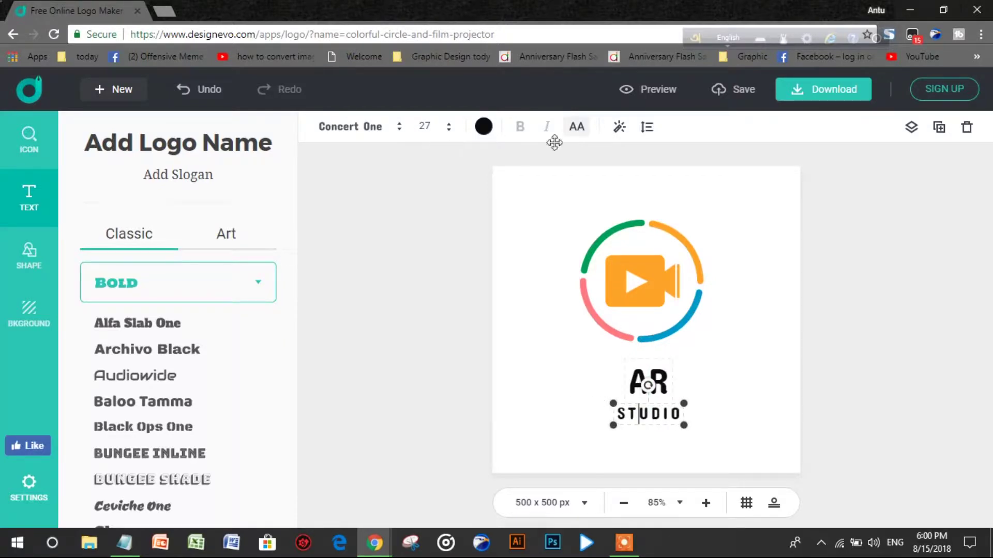
pyautogui.click(559, 177)
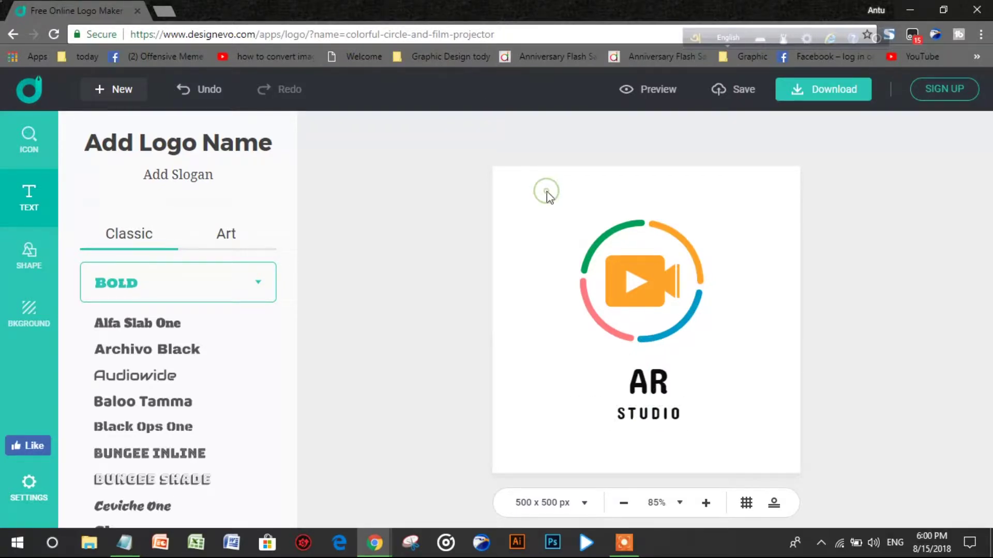
pyautogui.click(609, 304)
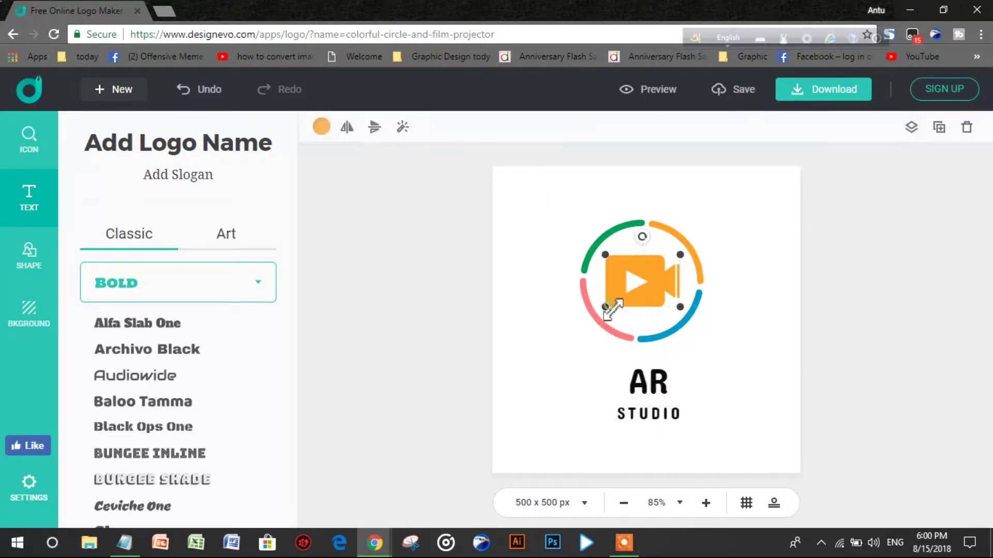
# Step: Mirror the camera icon horizontally after trying opacity and a vertical flip
pyautogui.click(403, 128)
pyautogui.moveTo(457, 176)
pyautogui.mouseDown()
pyautogui.moveTo(379, 181)
pyautogui.moveTo(452, 188)
pyautogui.mouseUp()
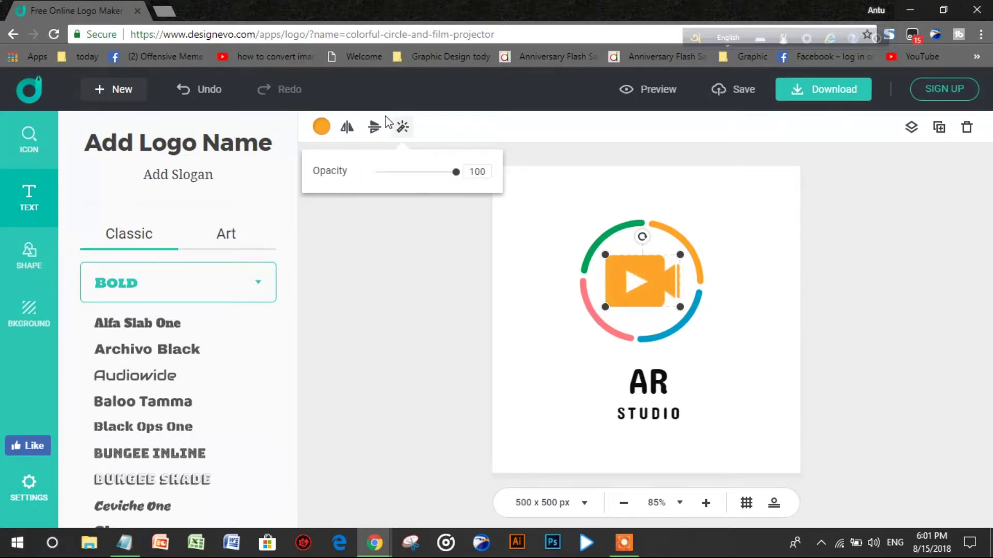
pyautogui.click(372, 136)
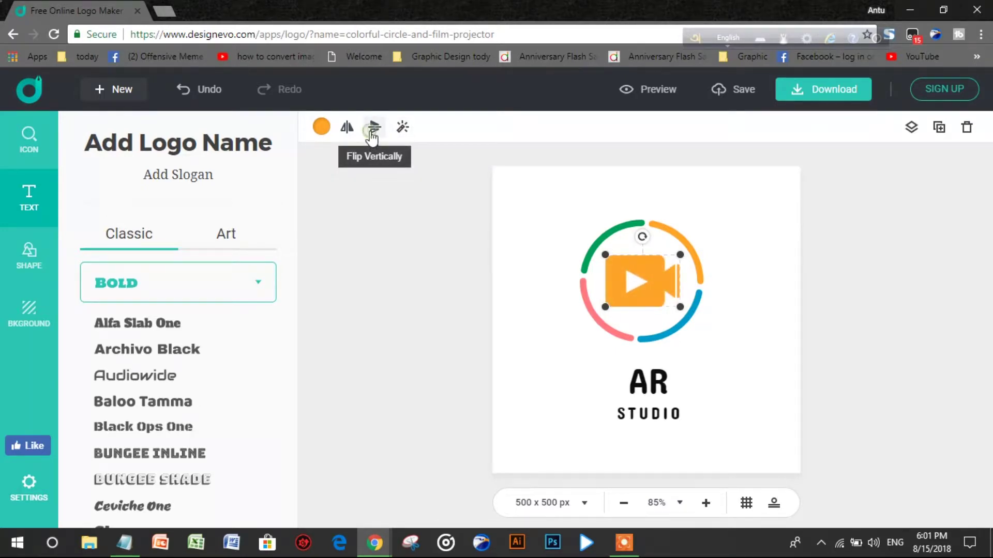
pyautogui.click(347, 129)
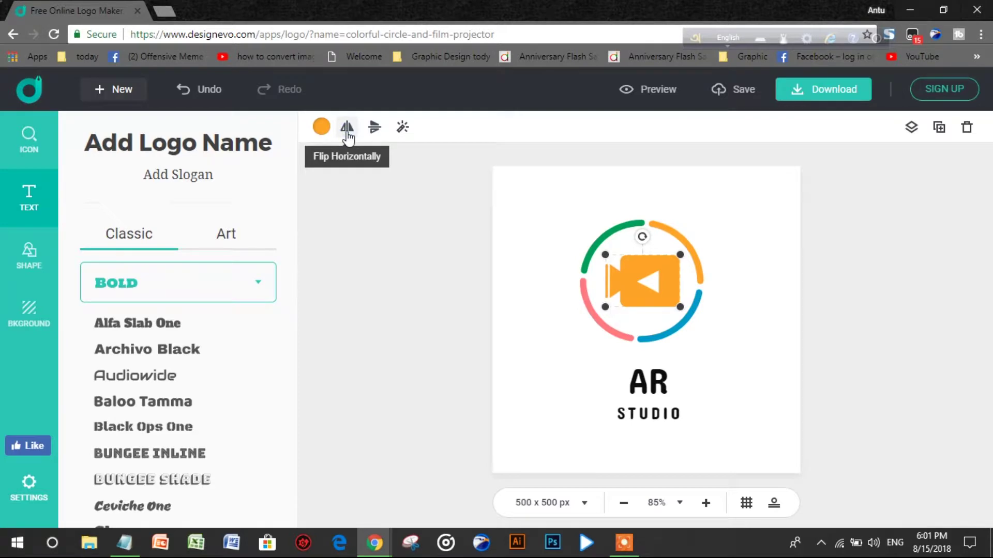
# Step: Recolour the camera icon red after trying purple, olive-yellow and green
pyautogui.click(321, 128)
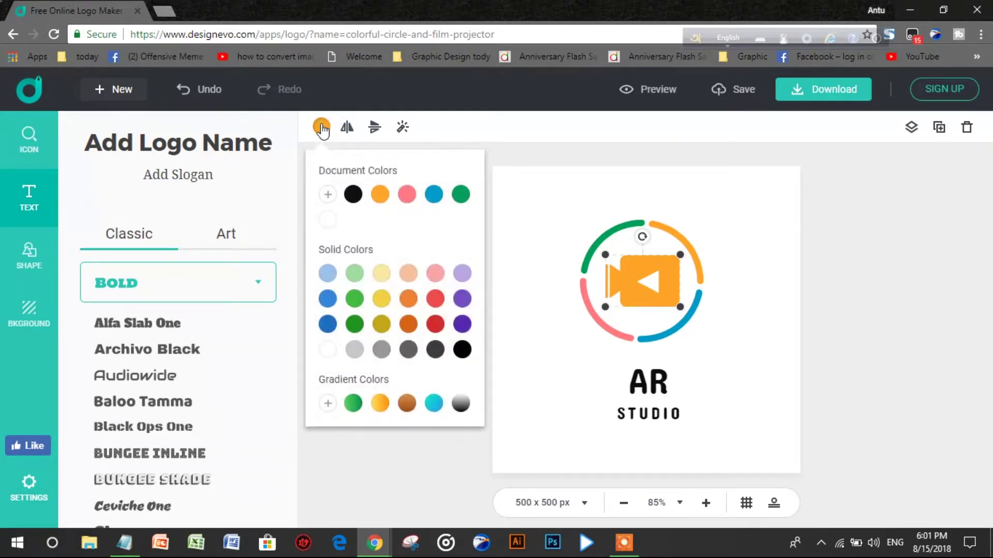
pyautogui.click(435, 299)
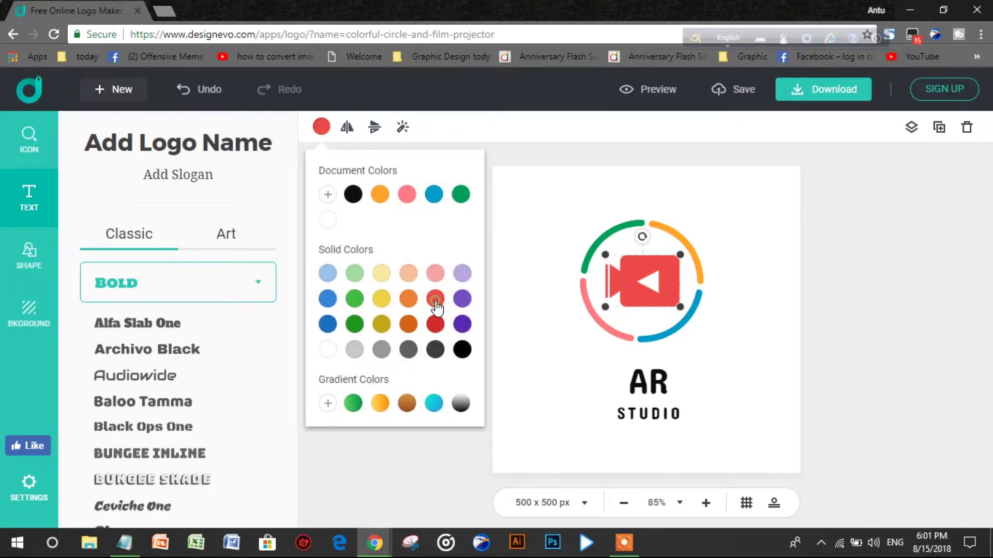
pyautogui.click(461, 300)
pyautogui.click(435, 299)
pyautogui.click(381, 326)
pyautogui.click(354, 300)
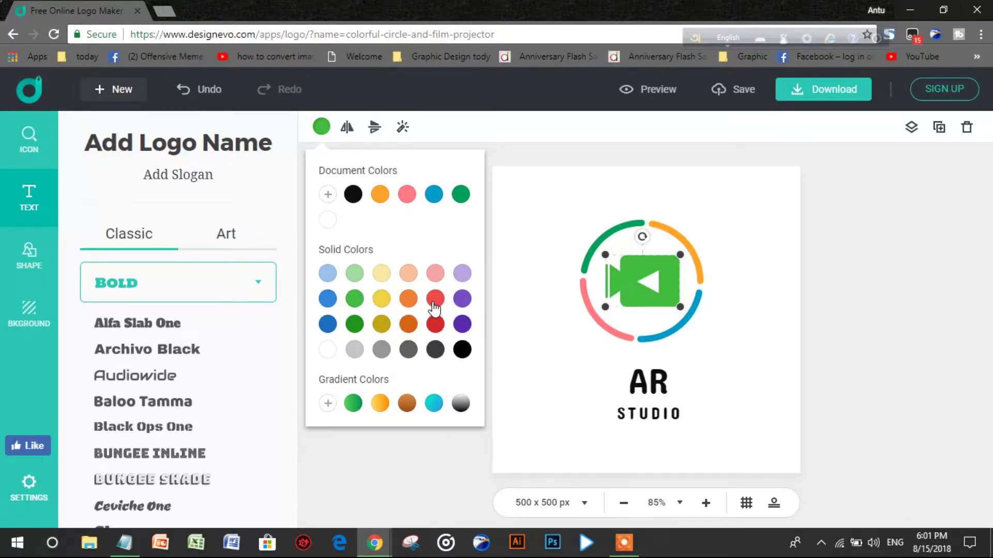
pyautogui.click(435, 298)
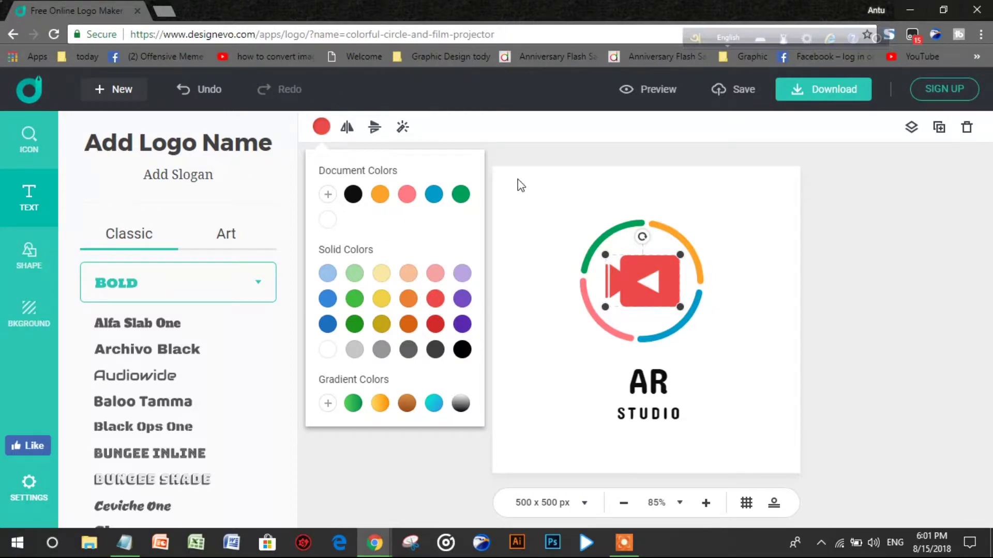
pyautogui.click(523, 196)
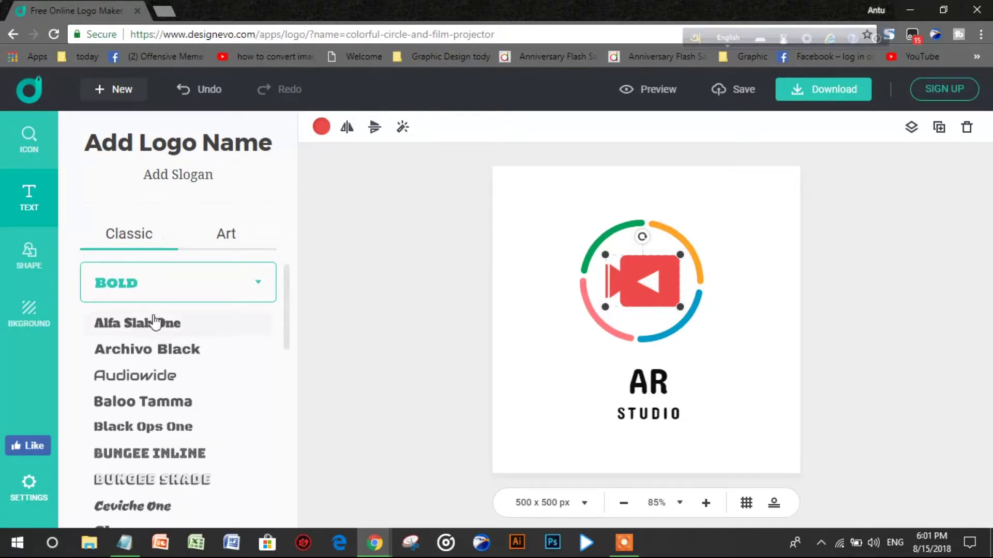
# Step: Try Archivo Black and Plaster on the AR text, then set it to Sonsie One
pyautogui.click(652, 382)
pyautogui.click(175, 349)
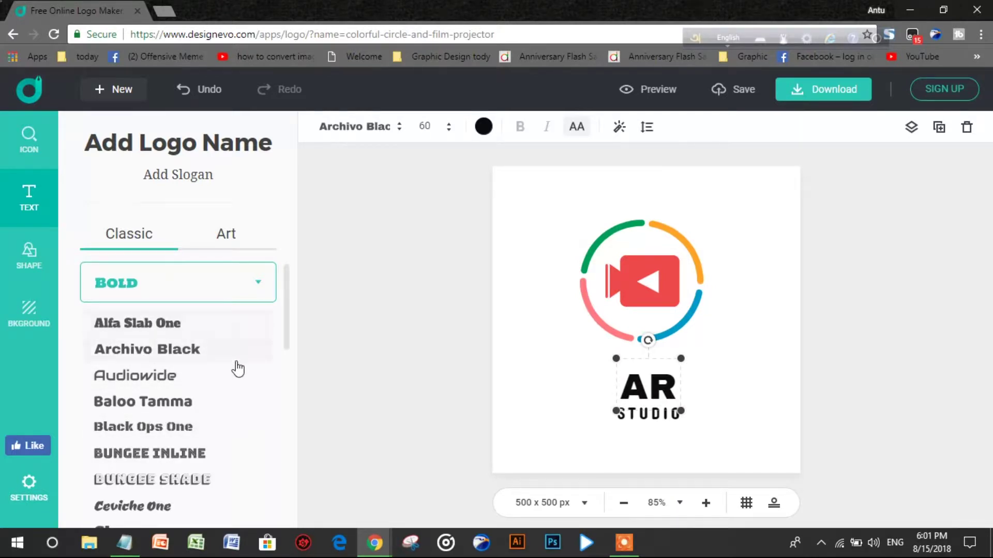
pyautogui.scroll(-5, 145, 378)
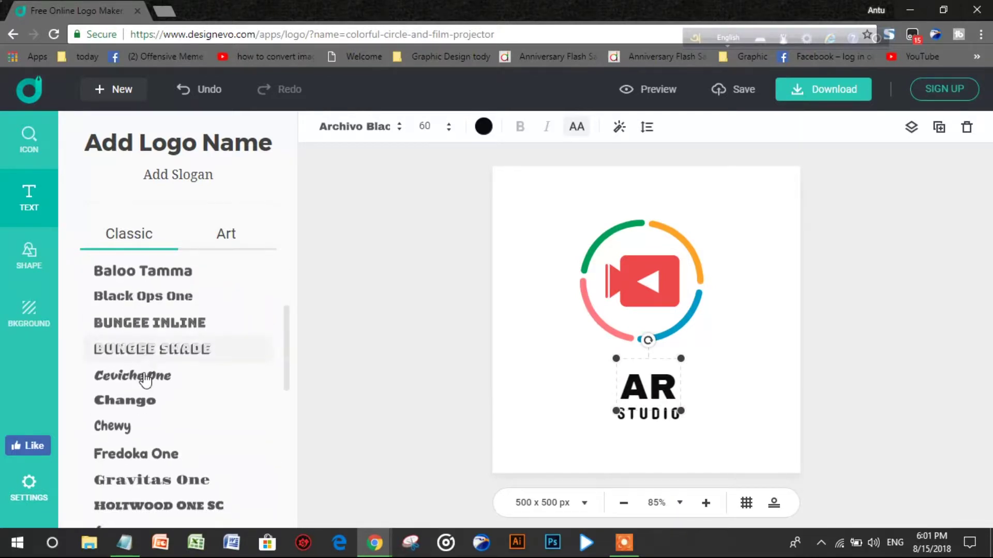
pyautogui.scroll(-3, 145, 380)
pyautogui.scroll(-1, 146, 380)
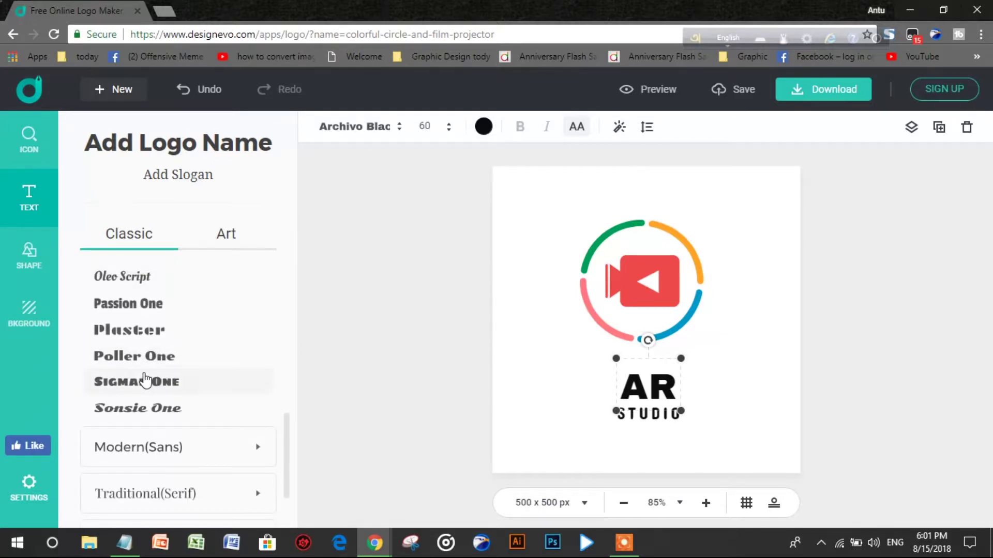
pyautogui.click(171, 330)
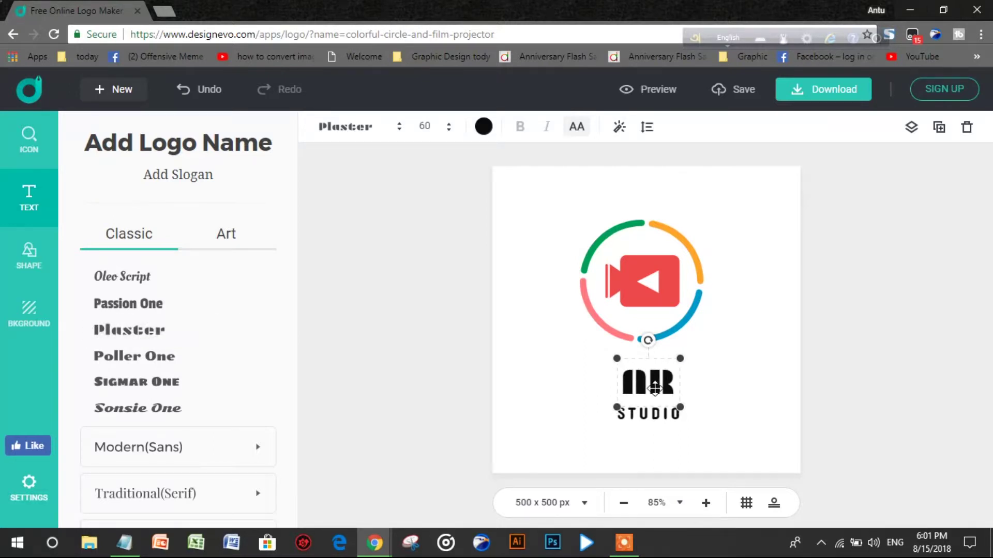
pyautogui.moveTo(655, 388); pyautogui.dragTo(648, 389)
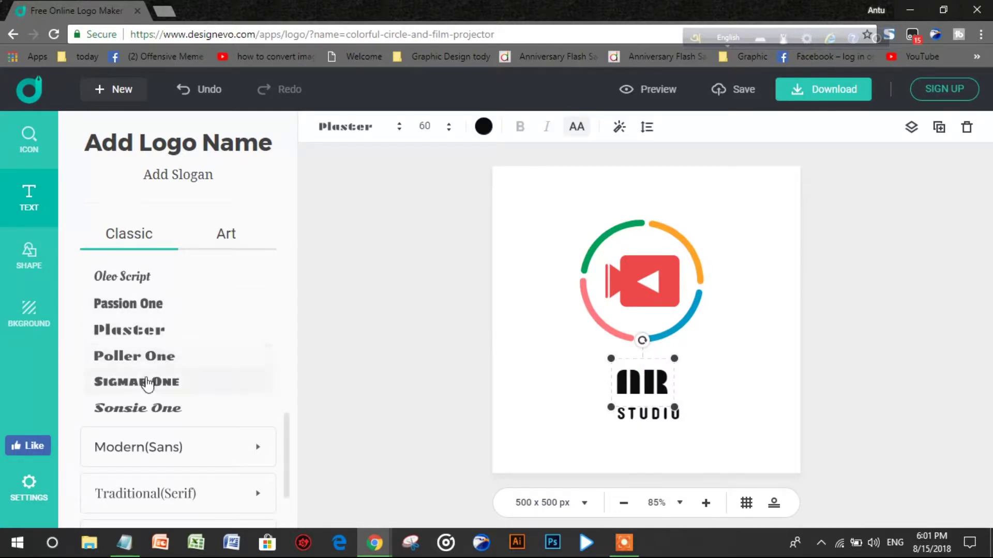
pyautogui.click(146, 414)
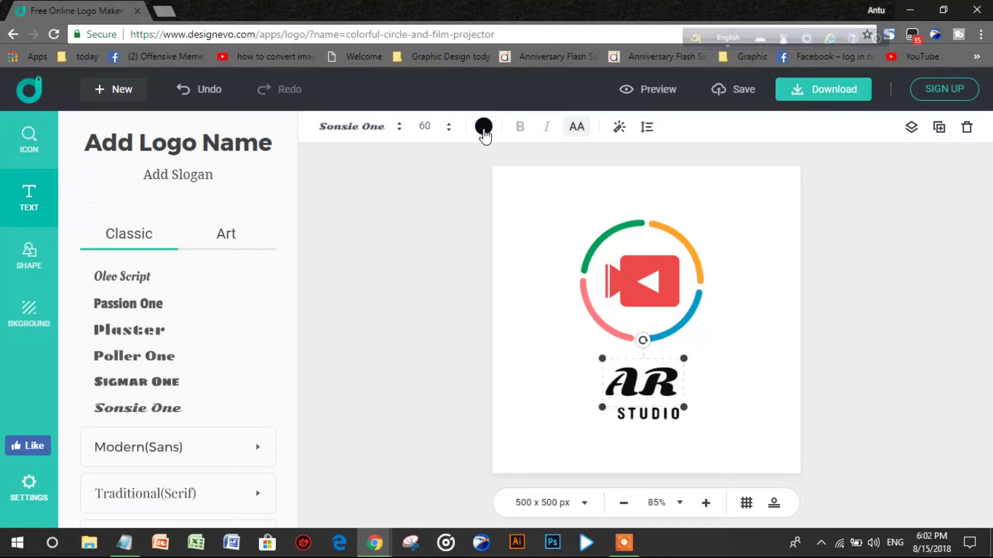
# Step: Colour the AR text dark red after trying several solid colours
pyautogui.click(484, 128)
pyautogui.click(522, 305)
pyautogui.click(473, 299)
pyautogui.click(447, 301)
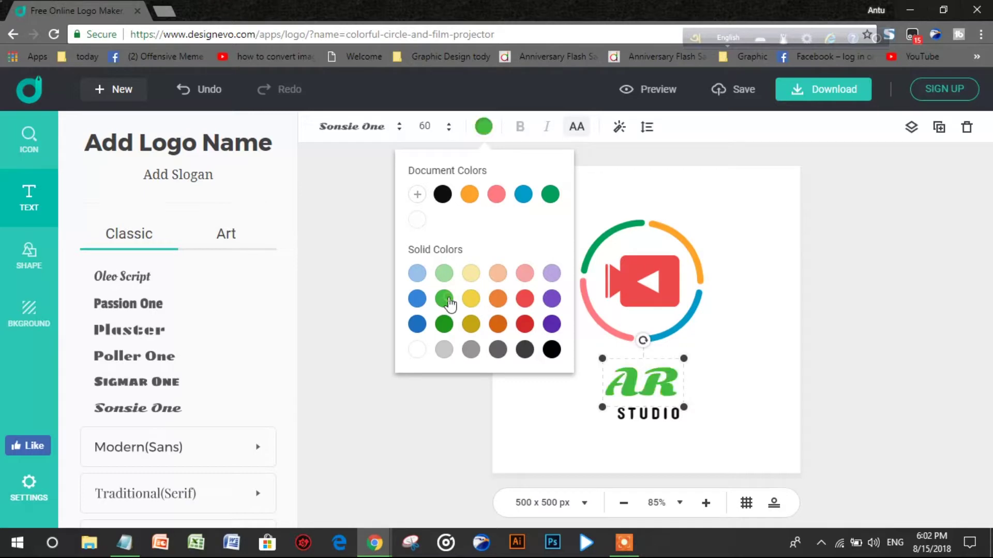
pyautogui.click(520, 304)
pyautogui.click(525, 326)
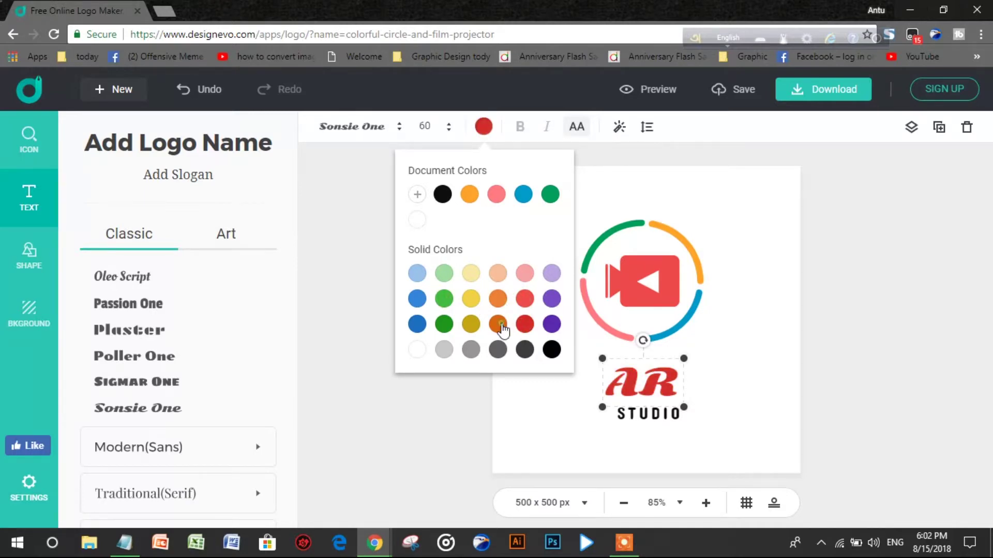
pyautogui.click(504, 327)
pyautogui.click(524, 326)
pyautogui.click(712, 357)
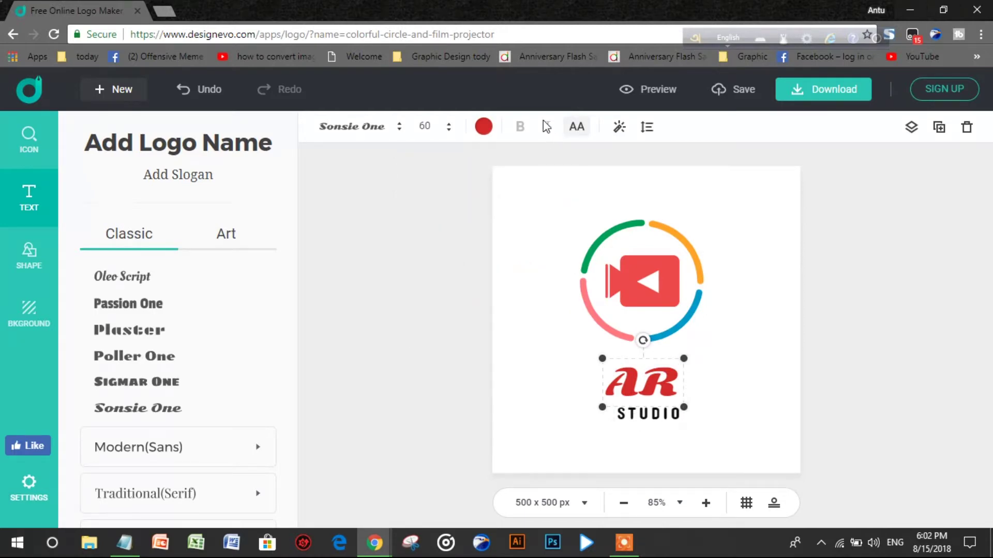
# Step: Review the AR text's effects, spacing, font size and font family options
pyautogui.click(620, 128)
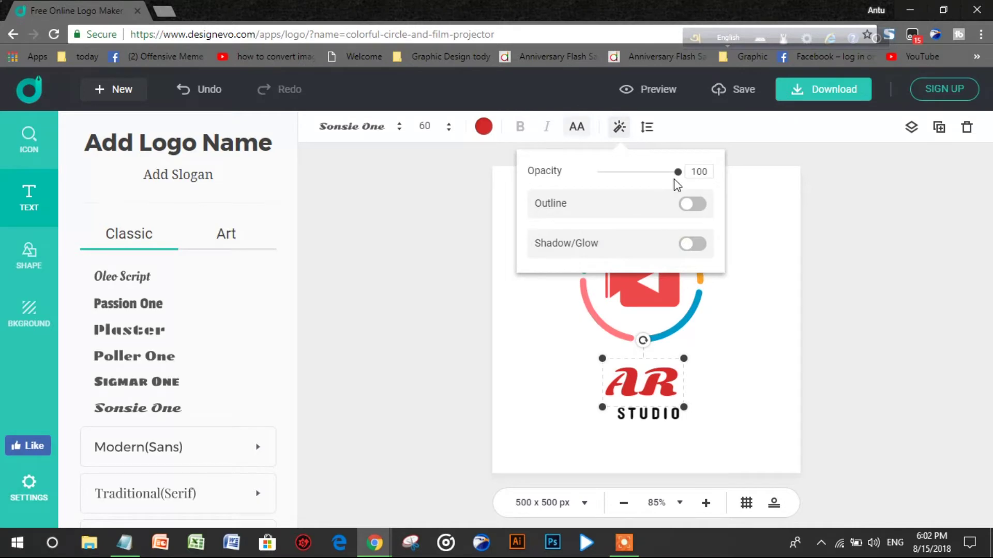
pyautogui.click(647, 128)
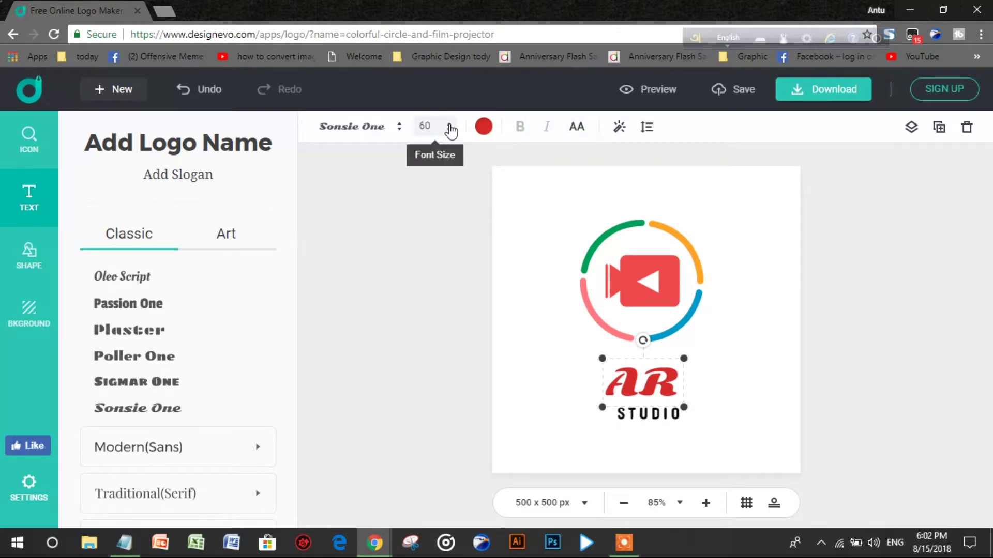
pyautogui.click(450, 127)
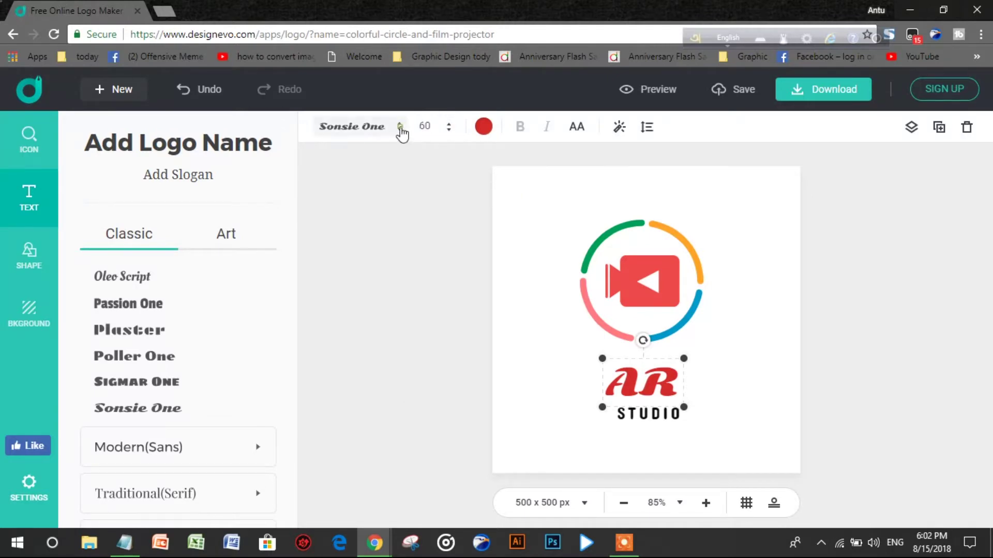
pyautogui.click(400, 128)
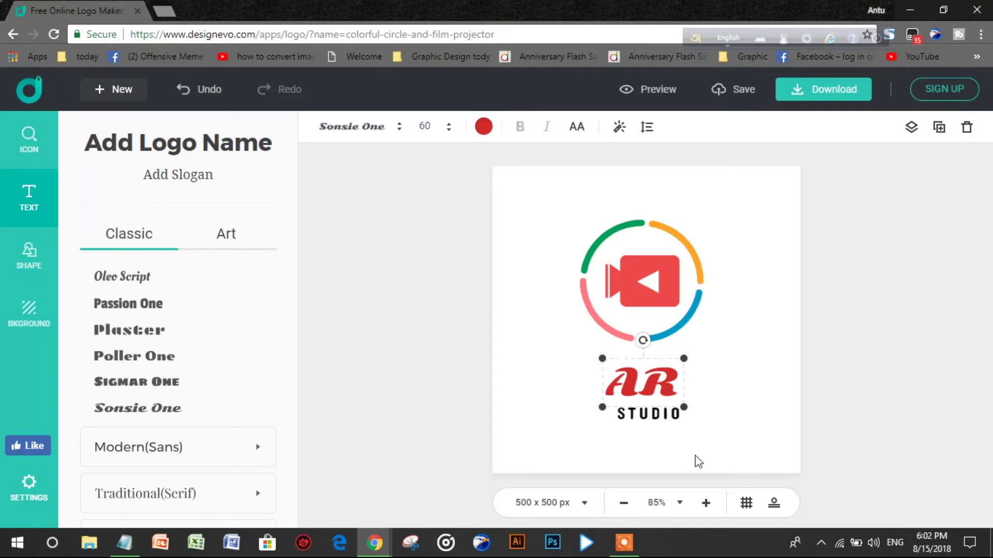
# Step: Set the canvas zoom to 95%, deselect the text, and download the logo
pyautogui.click(706, 504)
pyautogui.click(706, 504)
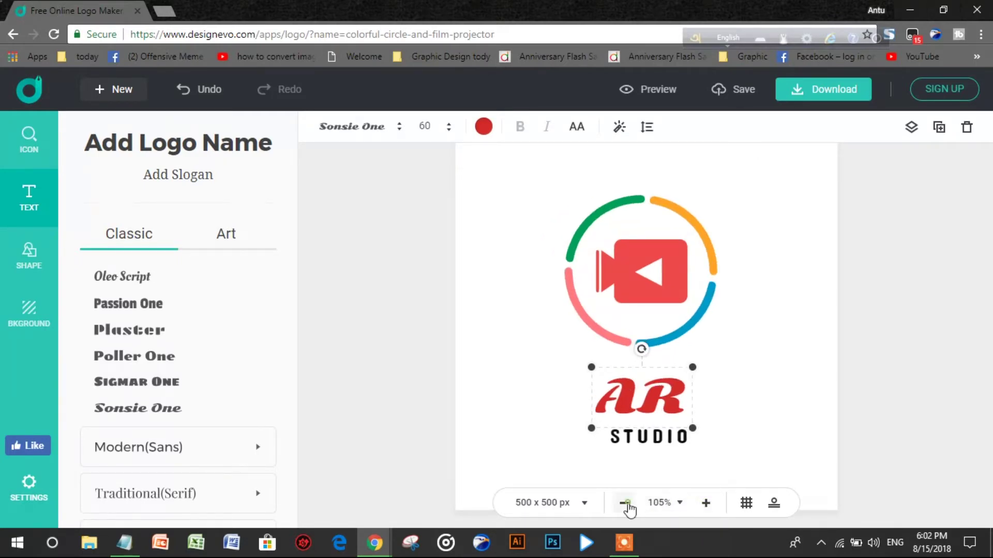
pyautogui.click(624, 503)
pyautogui.click(623, 502)
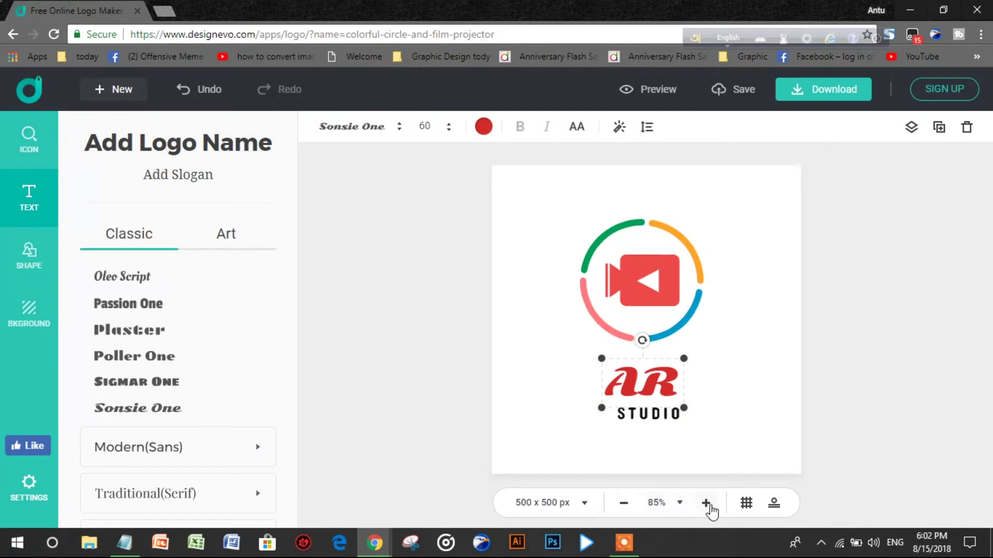
pyautogui.click(706, 503)
pyautogui.click(766, 261)
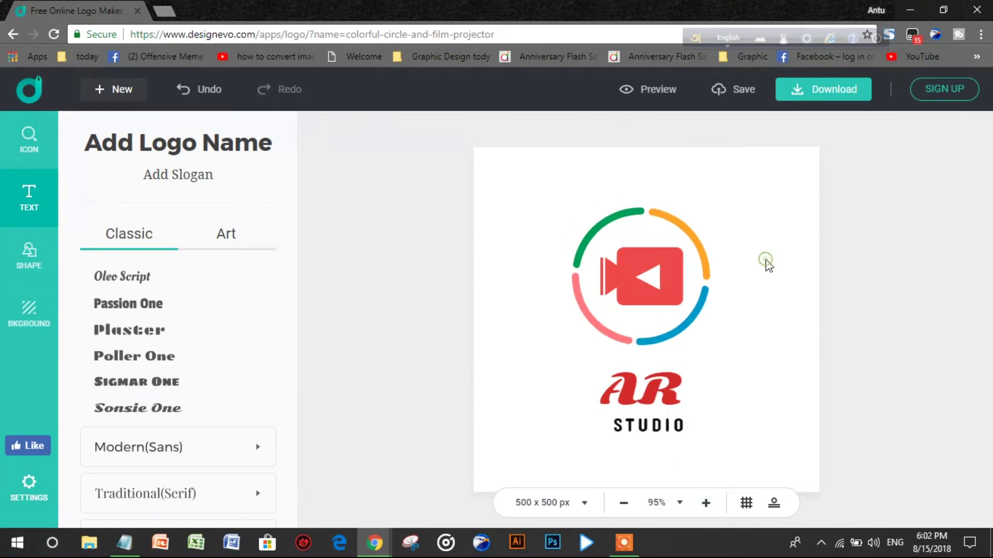
pyautogui.click(816, 91)
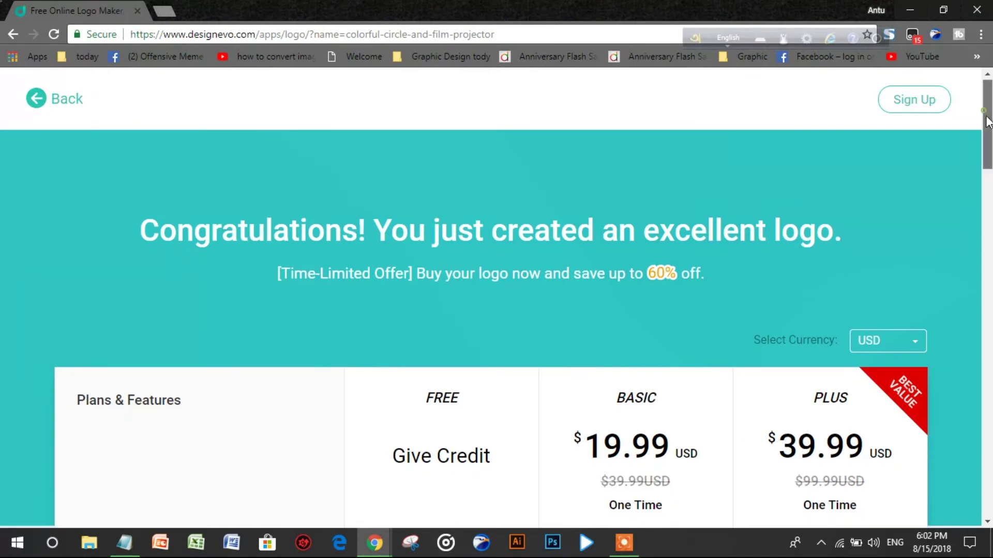
pyautogui.moveTo(988, 116); pyautogui.dragTo(988, 160)
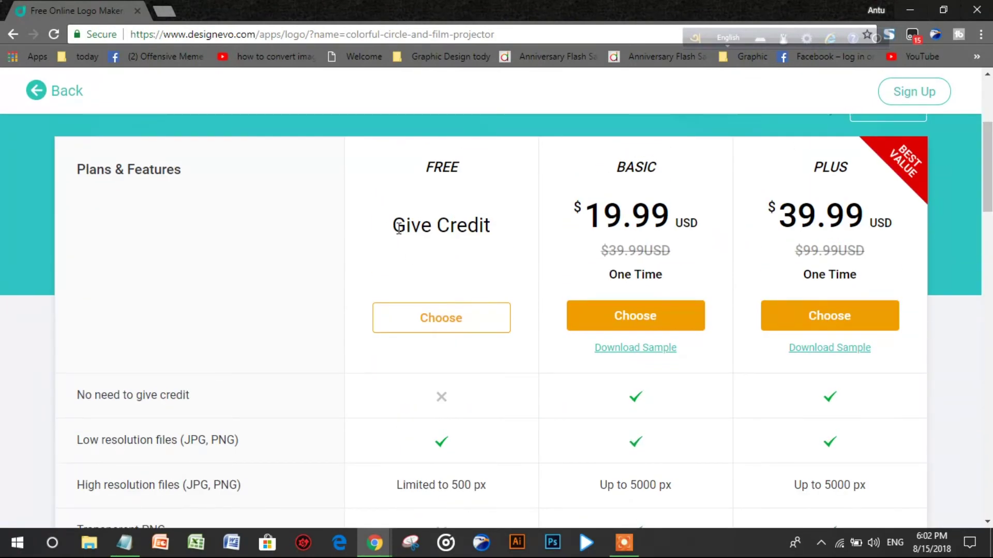
pyautogui.moveTo(398, 226); pyautogui.dragTo(496, 240)
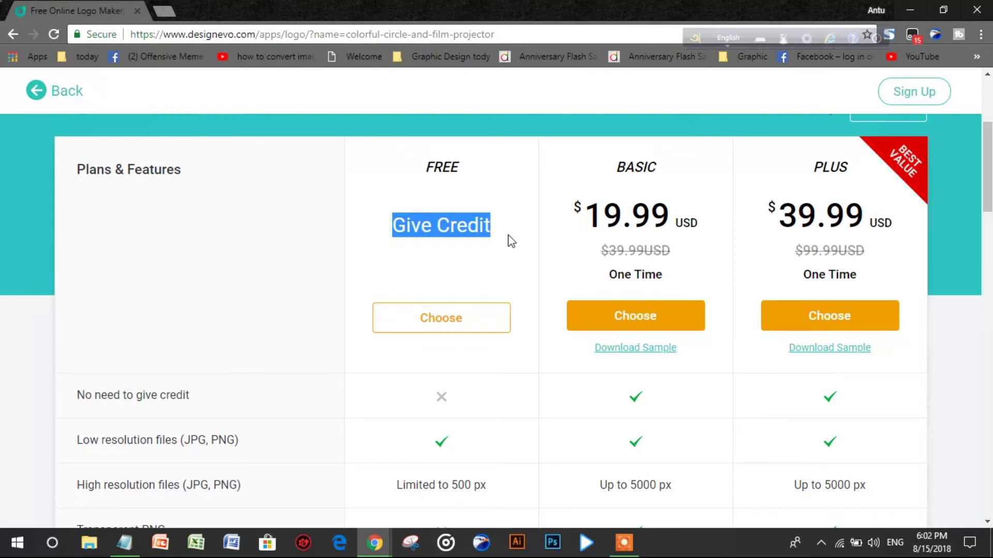
pyautogui.moveTo(602, 165); pyautogui.dragTo(662, 173)
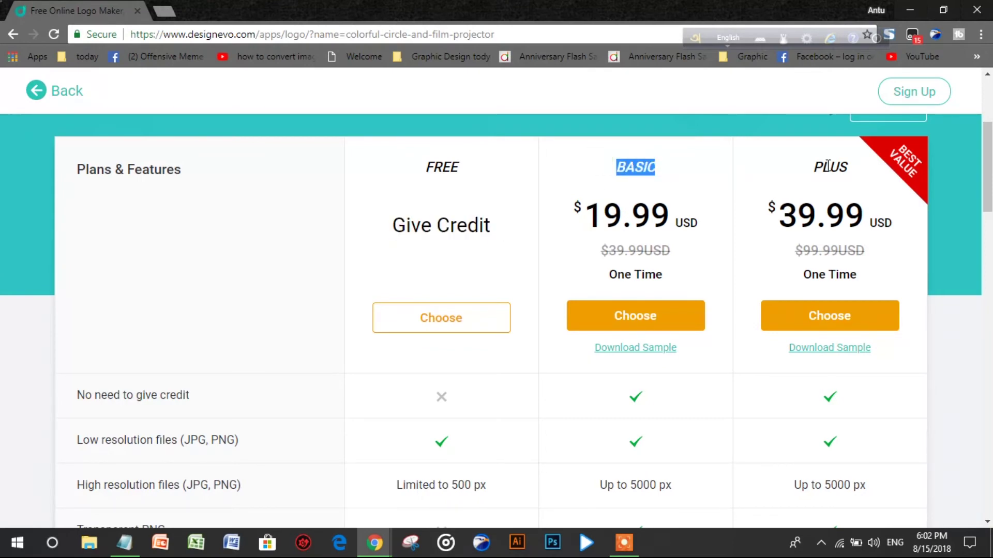
pyautogui.moveTo(814, 165); pyautogui.dragTo(860, 175)
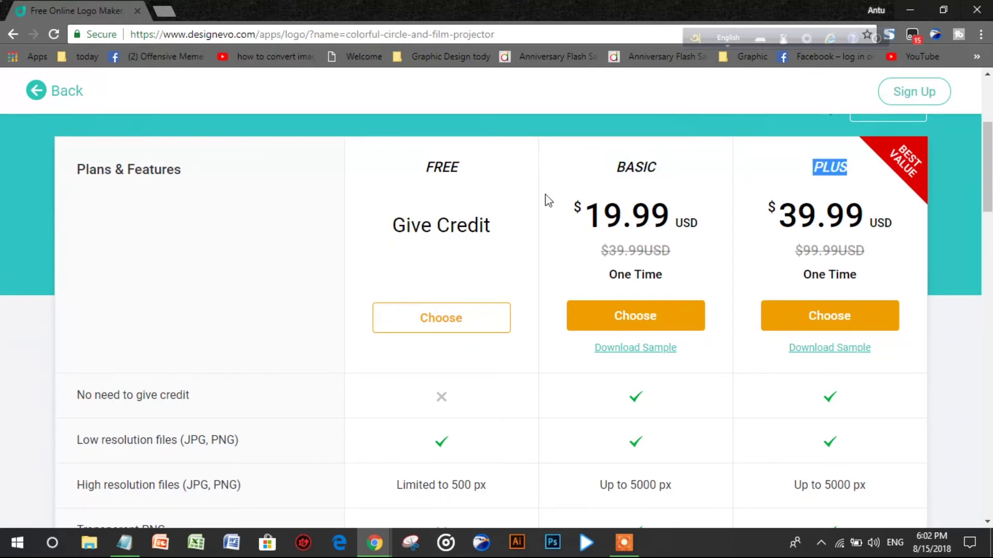
pyautogui.scroll(-4, 988, 181)
pyautogui.scroll(2, 987, 181)
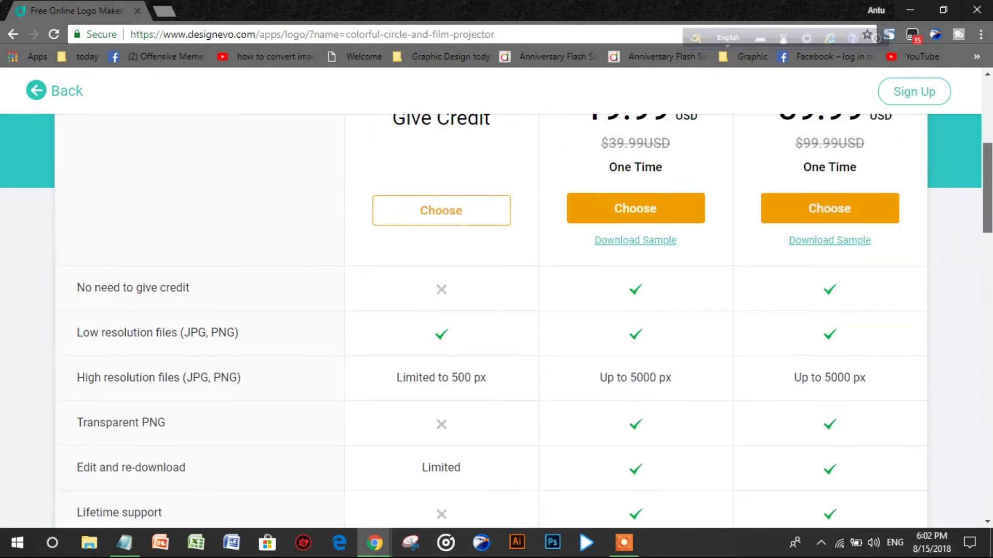
pyautogui.scroll(1, 987, 181)
pyautogui.scroll(2, 455, 250)
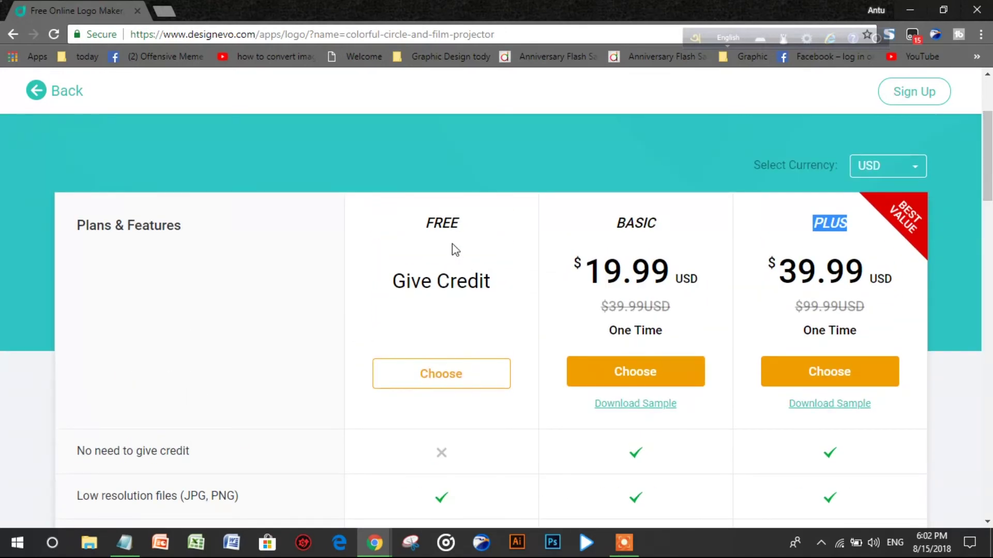
pyautogui.moveTo(464, 236); pyautogui.dragTo(425, 229)
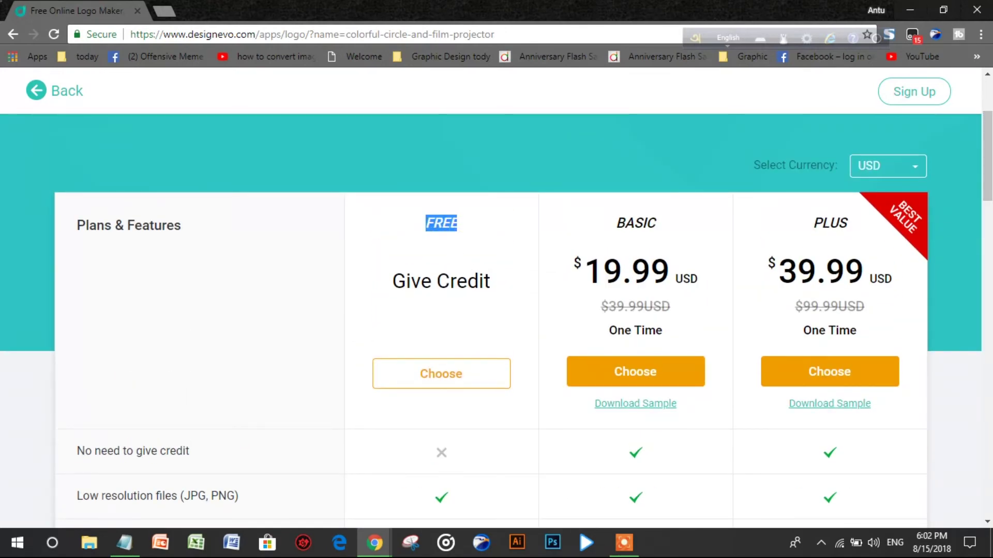
pyautogui.moveTo(987, 155); pyautogui.dragTo(987, 278)
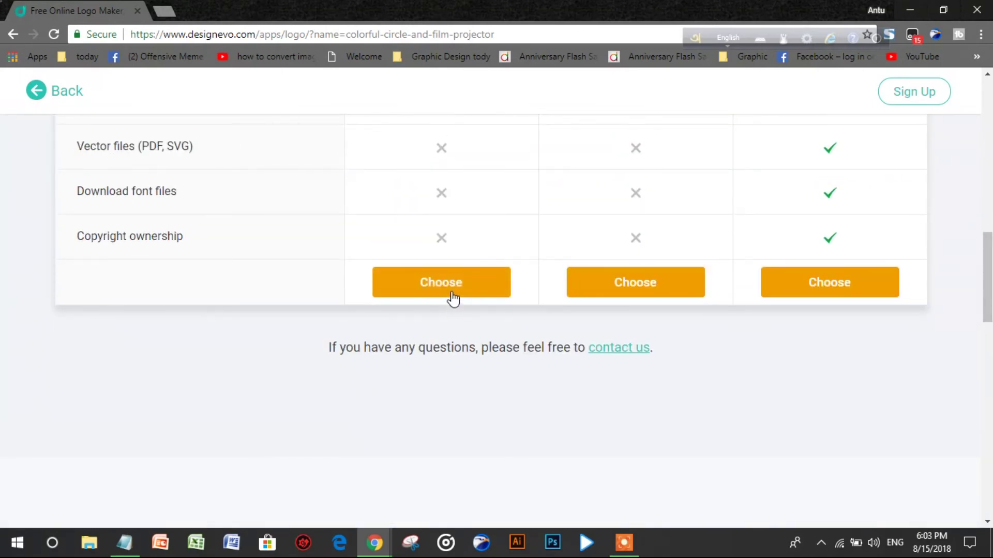
# Step: Choose the FREE plan to download the logo
pyautogui.click(453, 298)
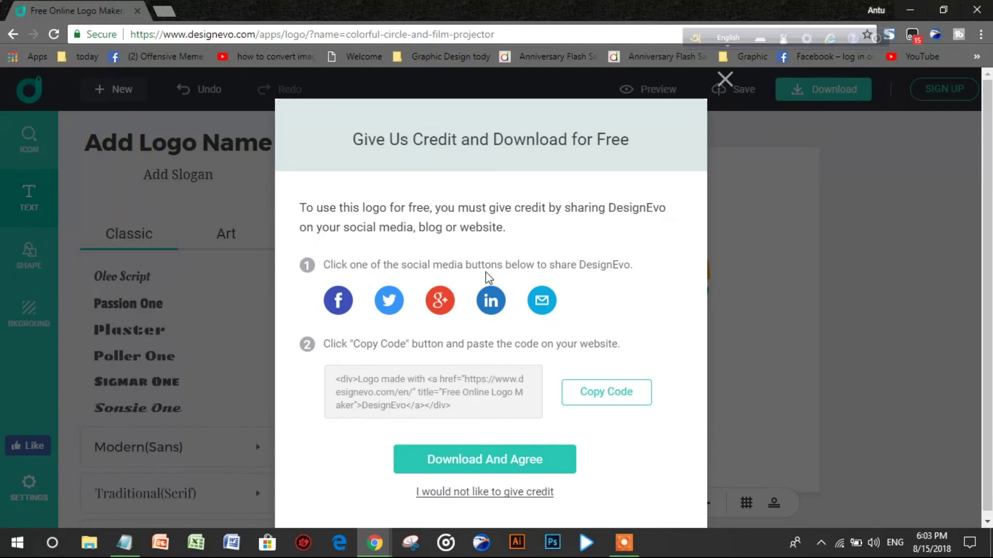